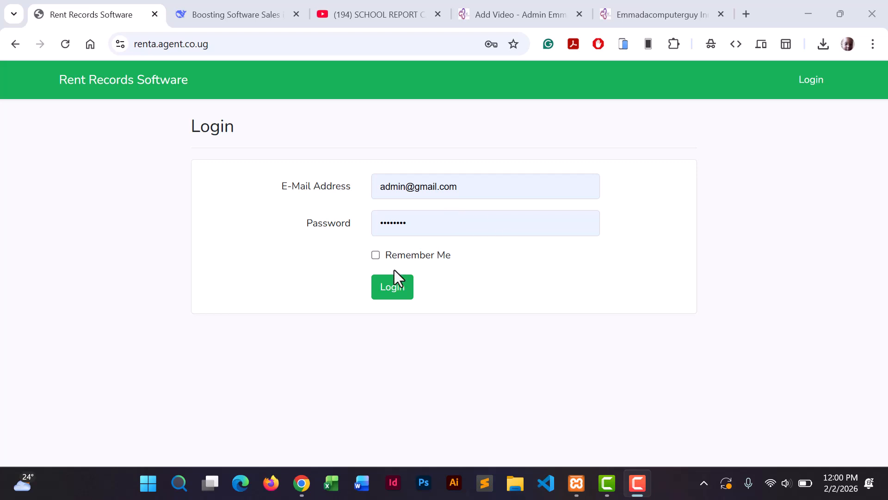
Sign in to the admin account using the autofilled email and password.
click(238, 45)
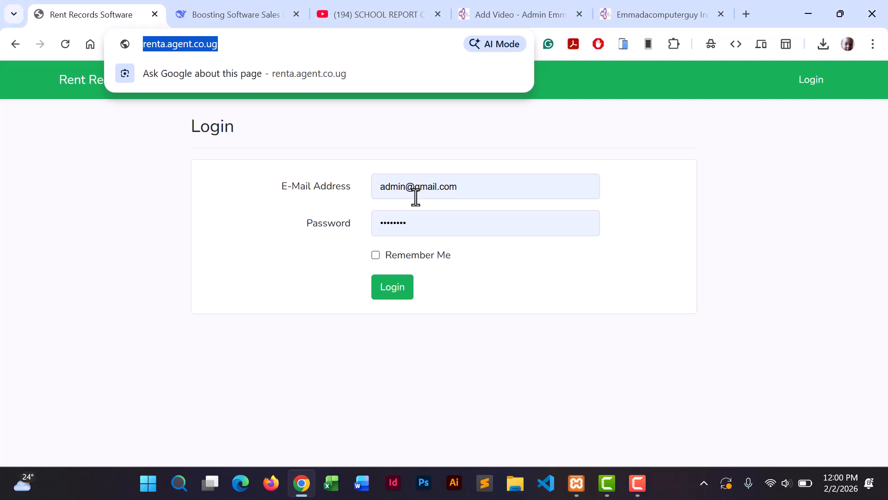
click(526, 273)
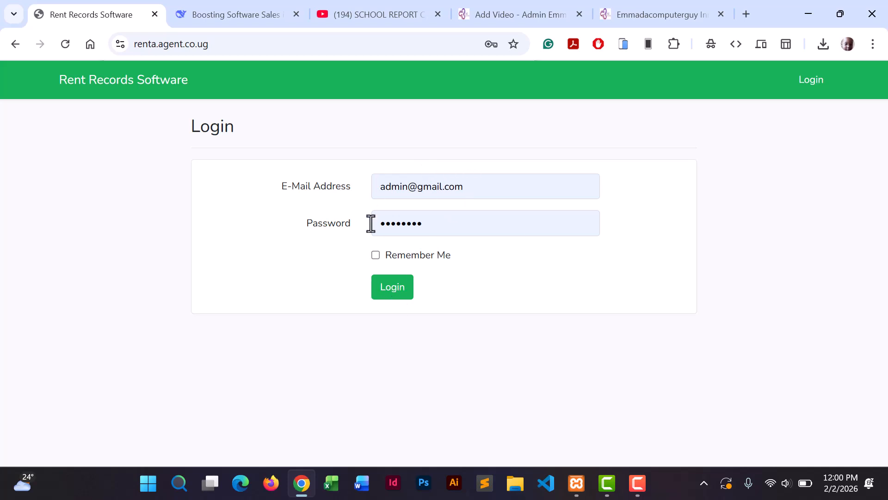
click(392, 292)
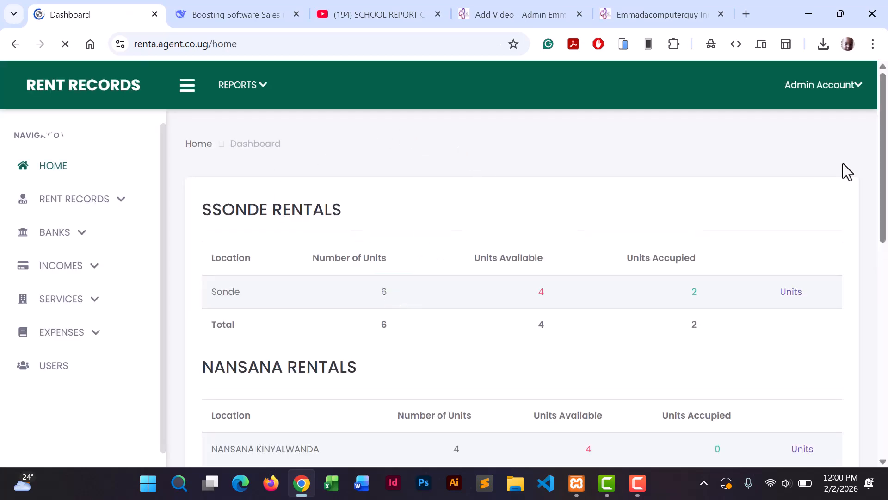
Dismiss Chrome's 'Check your saved passwords' prompt.
scroll(854, 245, down, 5)
drag(854, 245, 854, 380)
drag(883, 338, 886, 118)
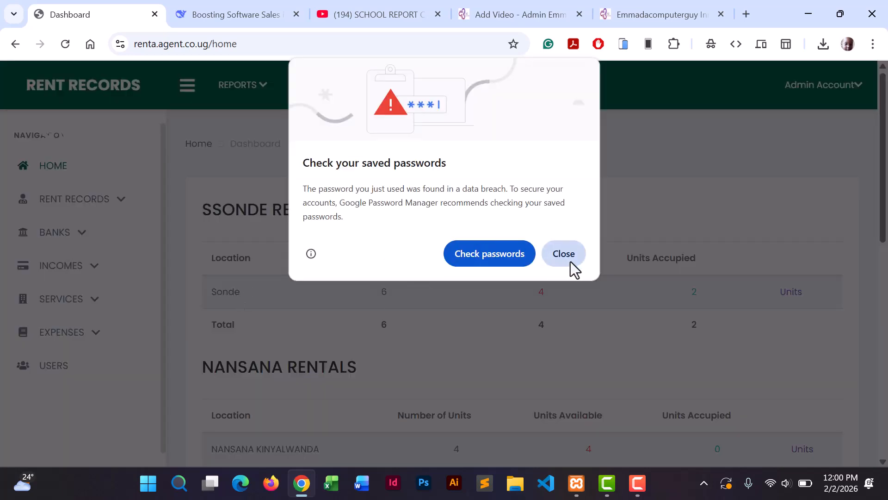
click(568, 257)
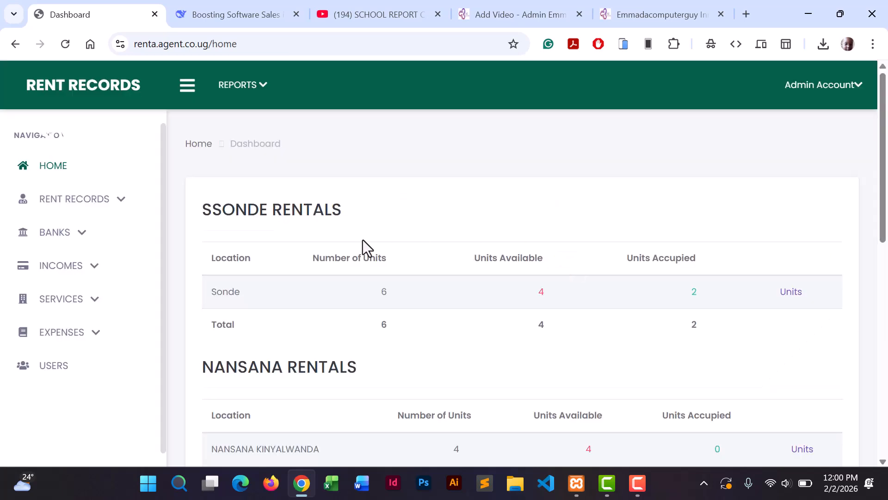
Scroll the dashboard from SSONDE RENTALS down to the empty Tenants paying today table.
mouse_move(884, 178)
mouse_down()
mouse_move(868, 218)
mouse_move(869, 180)
mouse_up()
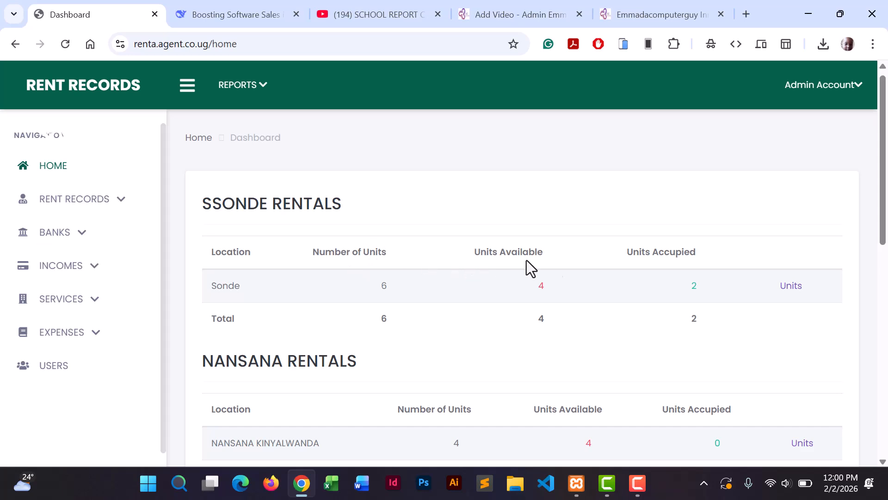
drag(882, 204, 873, 293)
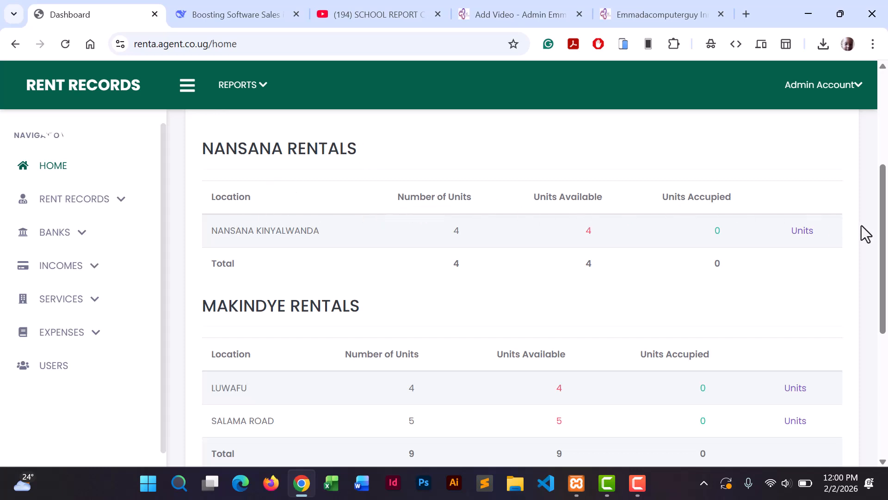
drag(881, 240, 871, 366)
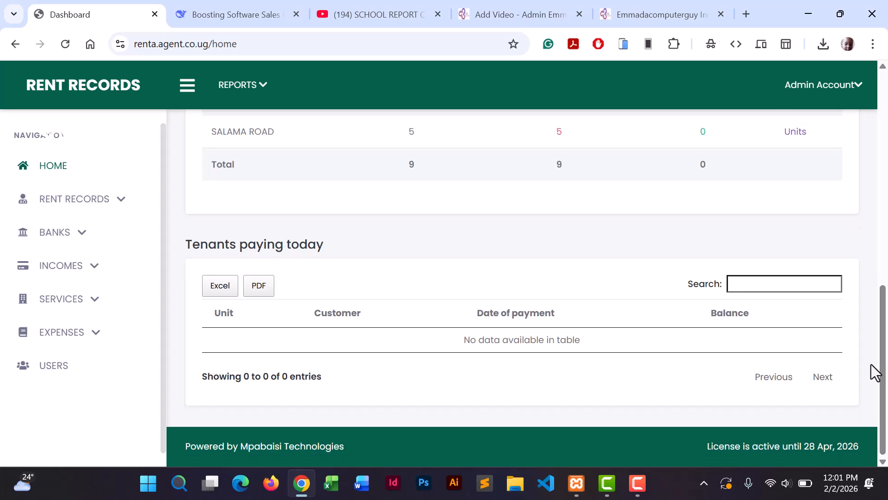
click(638, 483)
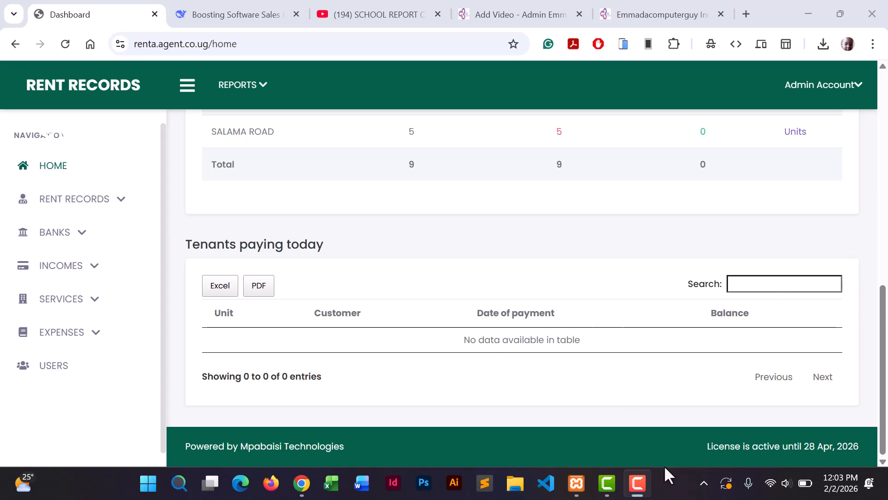
drag(883, 333, 885, 112)
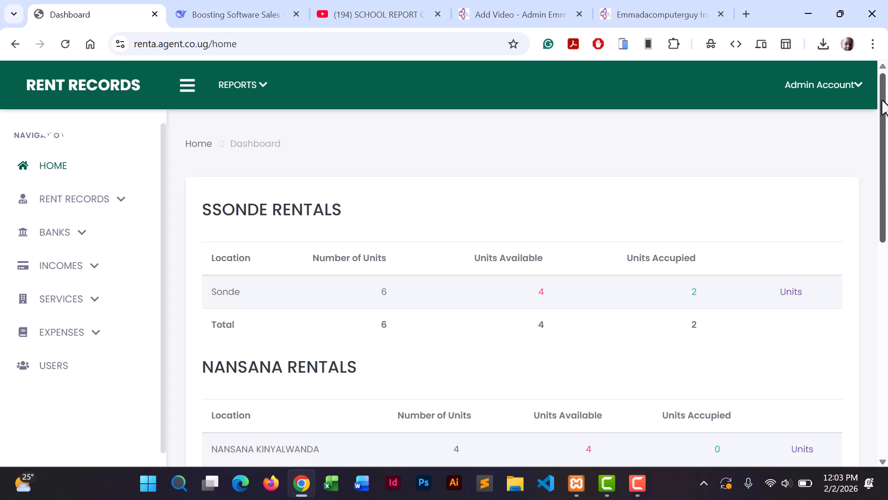
scroll(883, 99, down, 2)
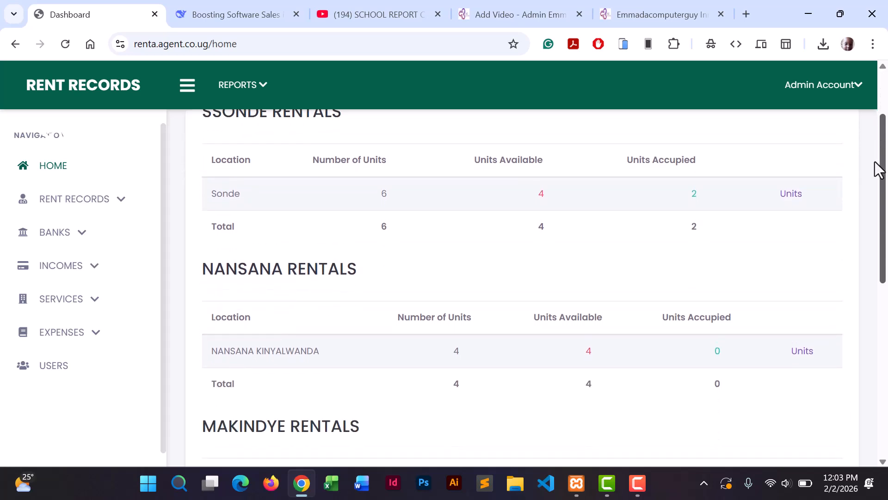
scroll(879, 171, down, 1)
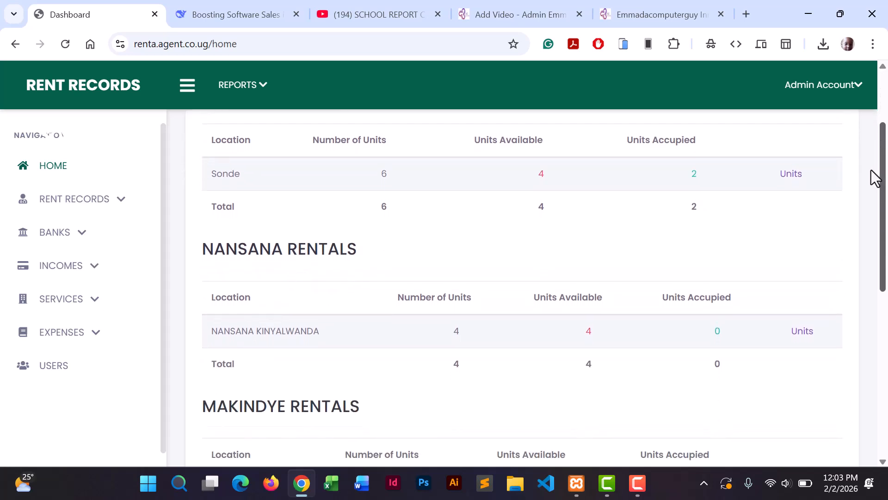
drag(872, 172, 865, 283)
scroll(865, 284, down, 2)
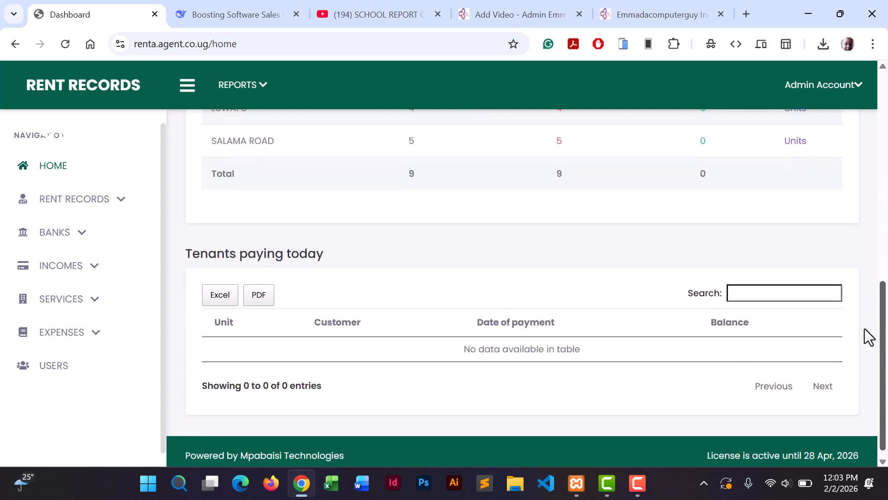
drag(860, 320, 862, 354)
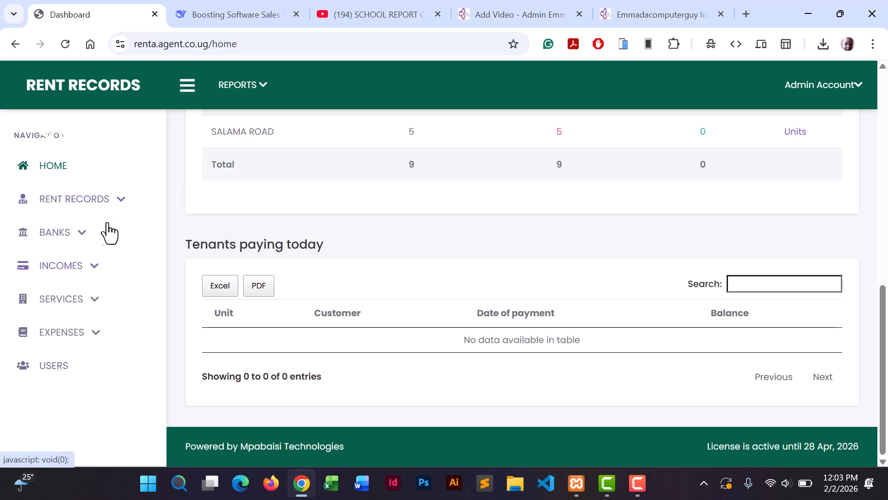
Create and save a house named KAMWOKYA SHOPS from the Houses list.
click(74, 199)
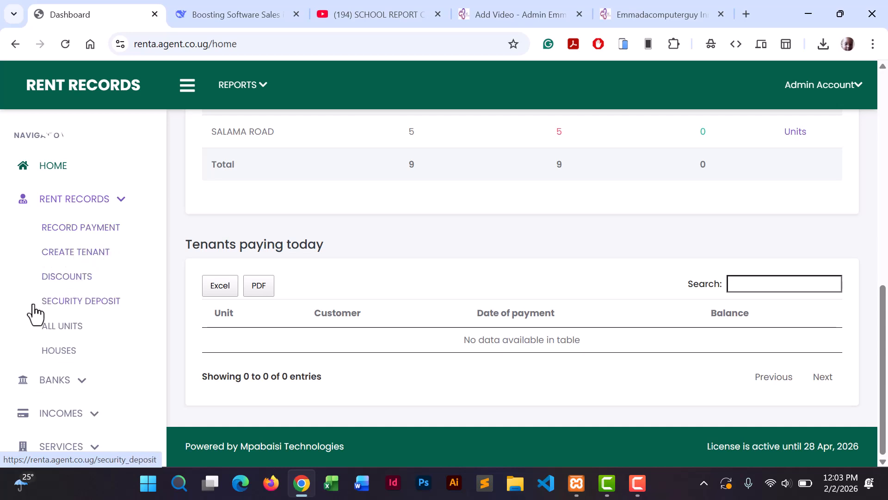
click(55, 353)
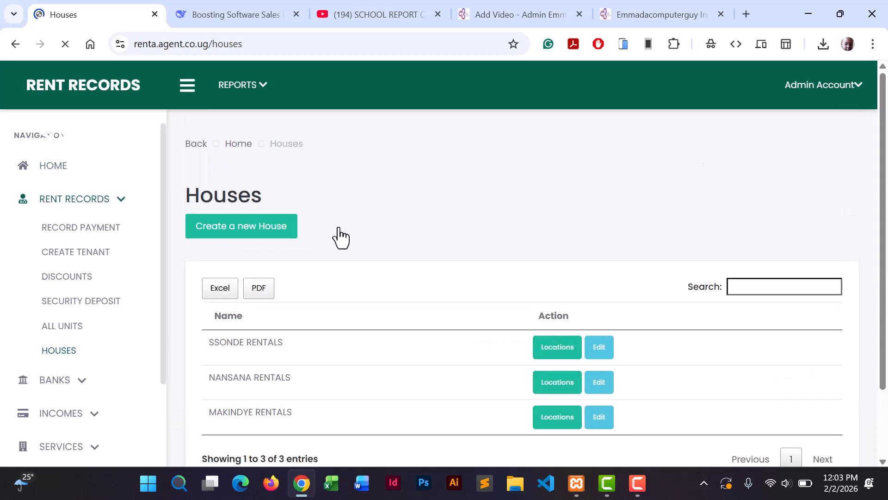
scroll(884, 221, down, 2)
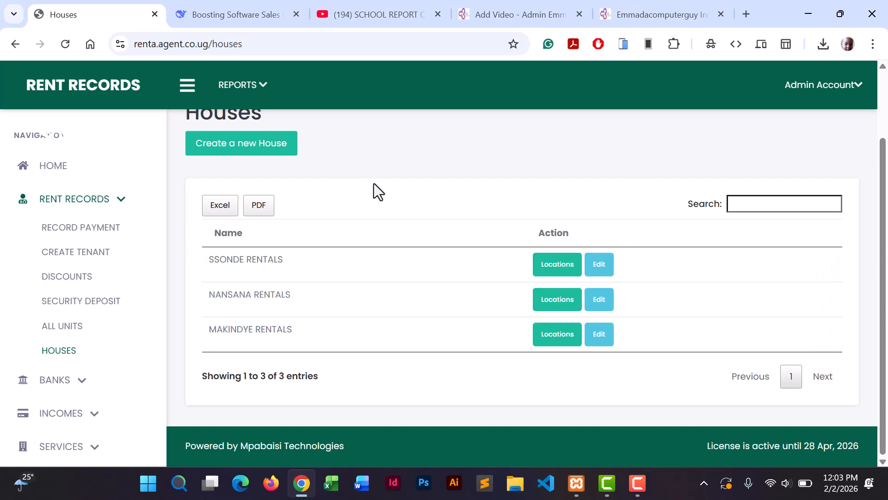
click(260, 153)
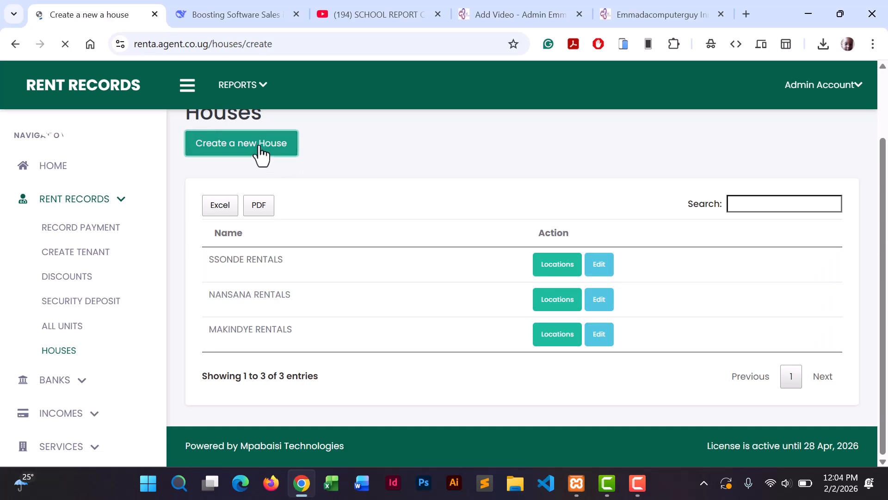
click(281, 279)
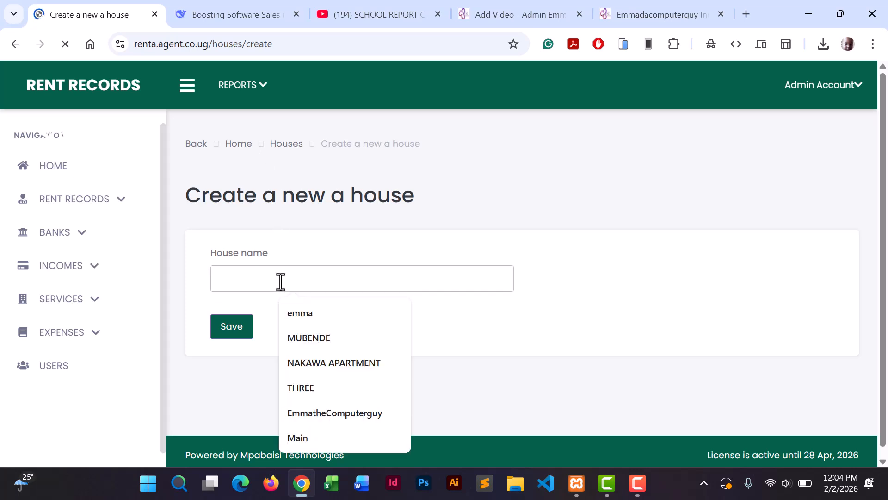
text(KAMWOKYA S)
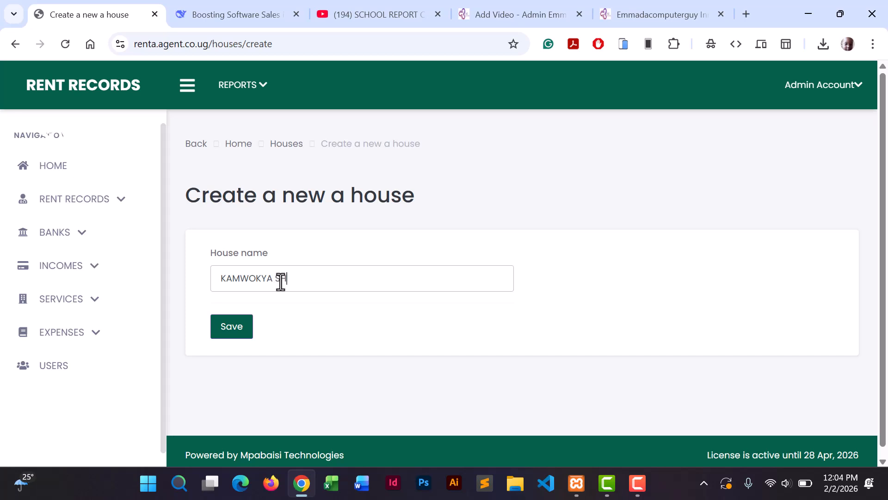
click(240, 332)
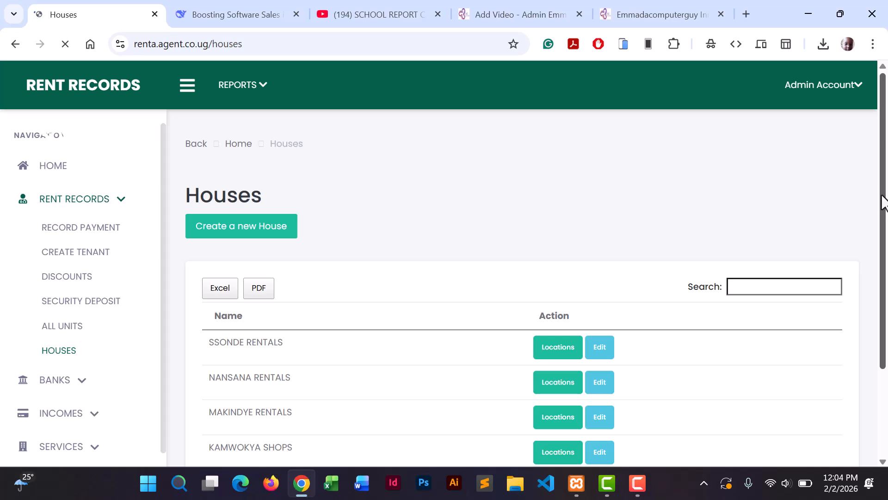
scroll(879, 218, down, 3)
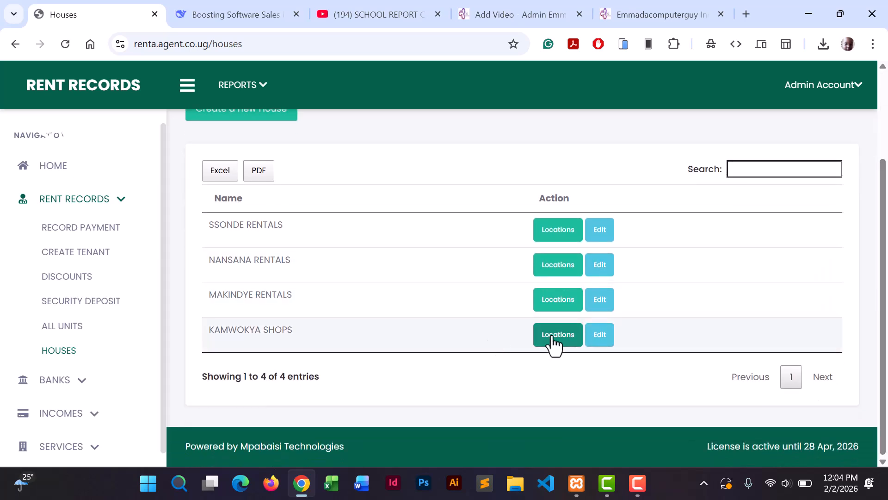
Start a new location named CHURCH ROAD under KAMWOKYA SHOPS.
click(554, 342)
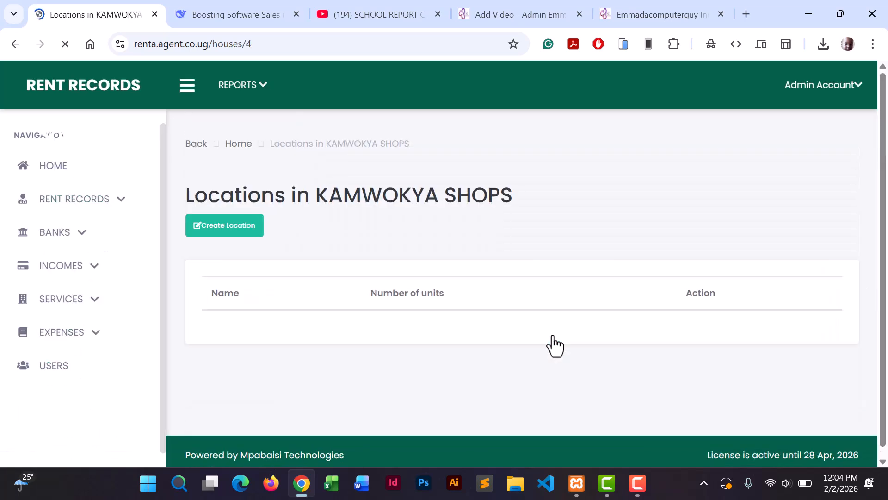
click(241, 236)
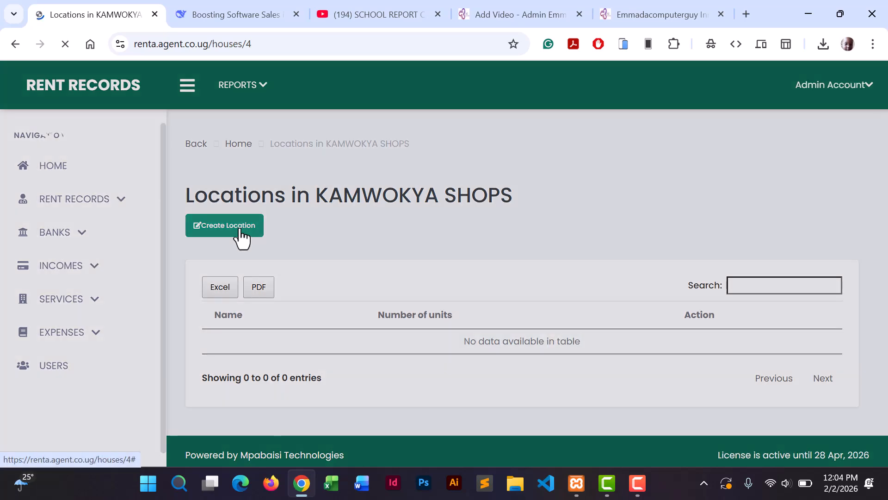
click(302, 267)
text(CHUR)
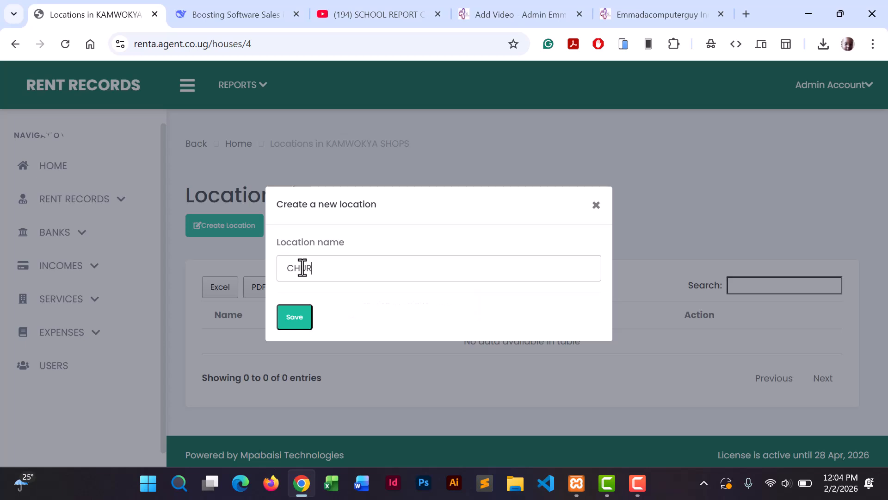
text(CH ROA)
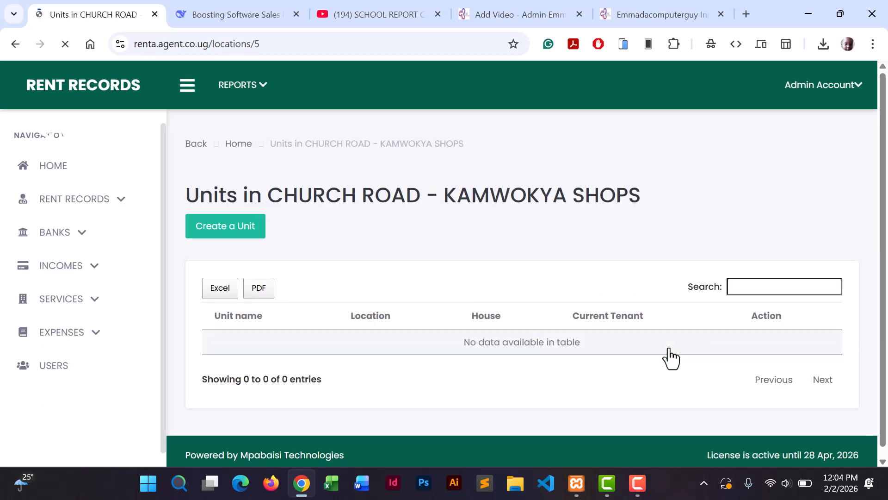
Create unit KR001 at the CHURCH ROAD - KAMWOKYA SHOPS location.
click(227, 230)
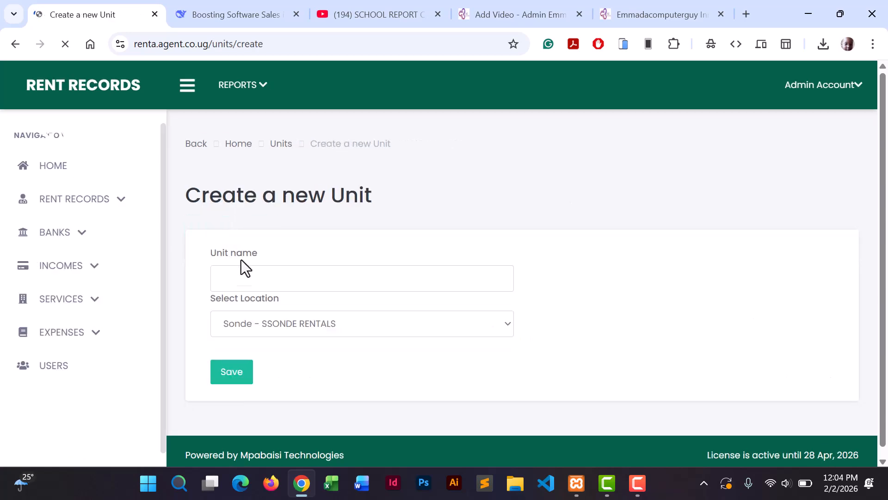
click(245, 284)
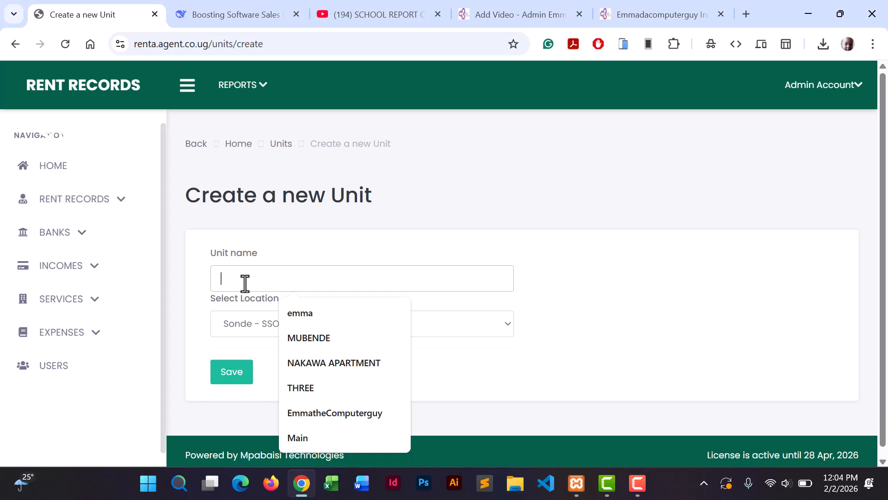
text(KR001)
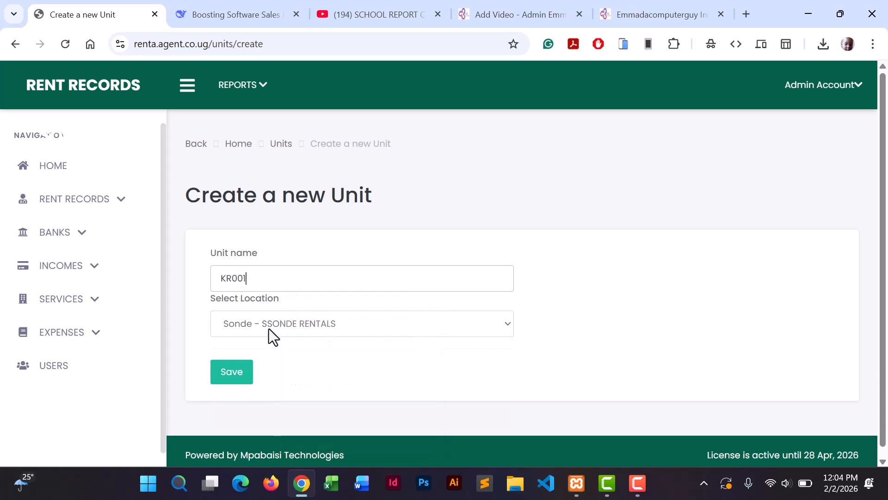
click(268, 328)
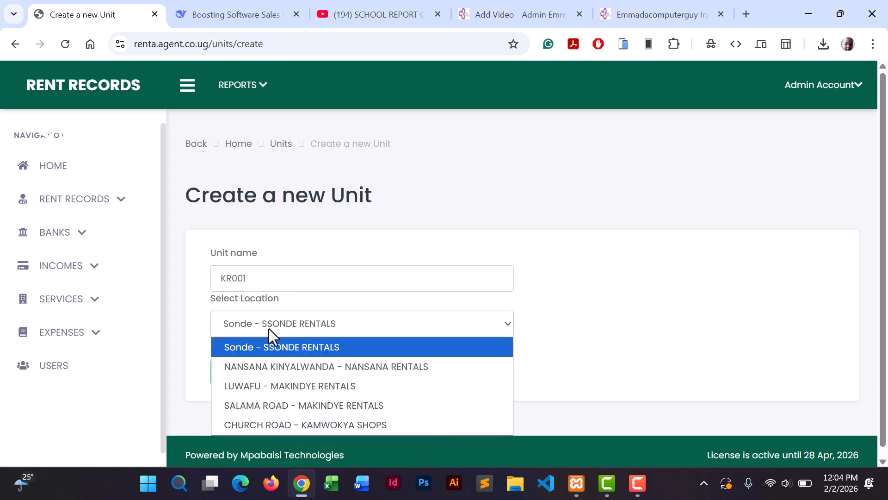
click(291, 424)
click(241, 376)
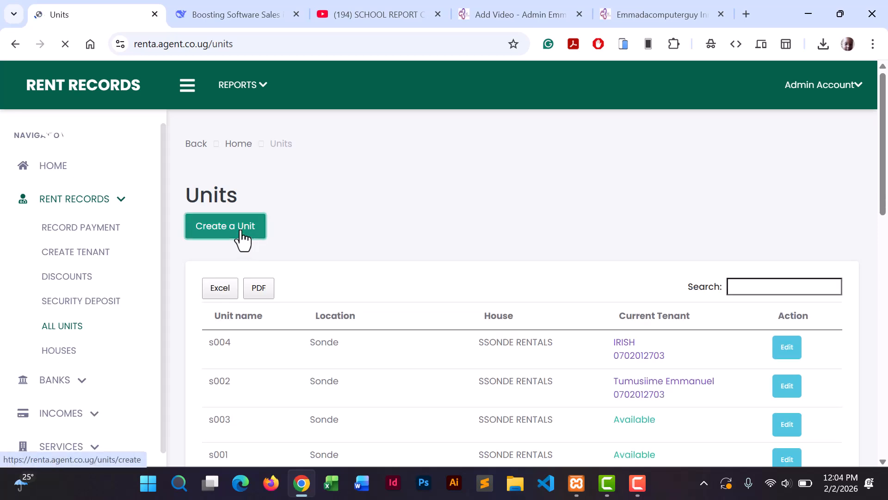
Create units KR002 and KR003, both at CHURCH ROAD - KAMWOKYA SHOPS.
click(242, 234)
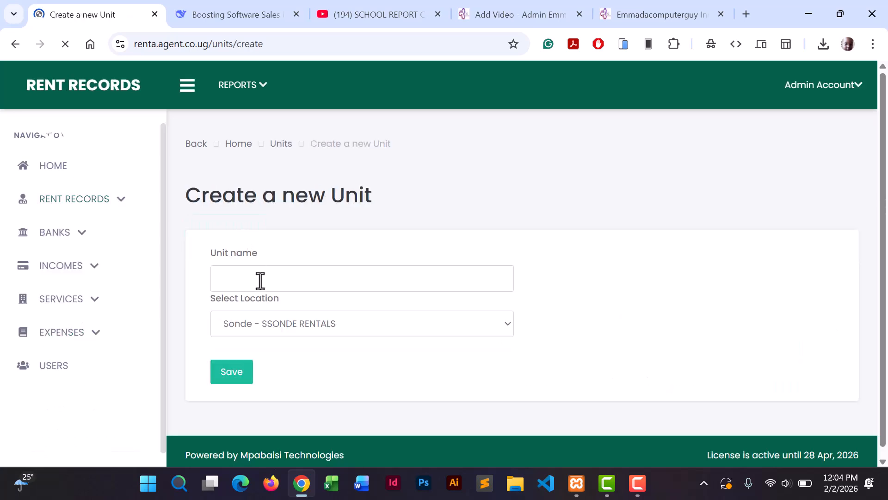
click(261, 279)
text(KR002)
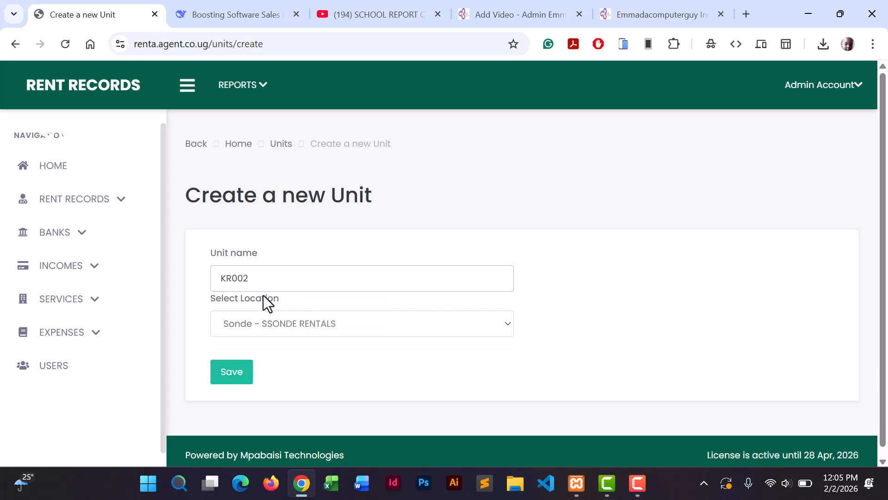
click(278, 318)
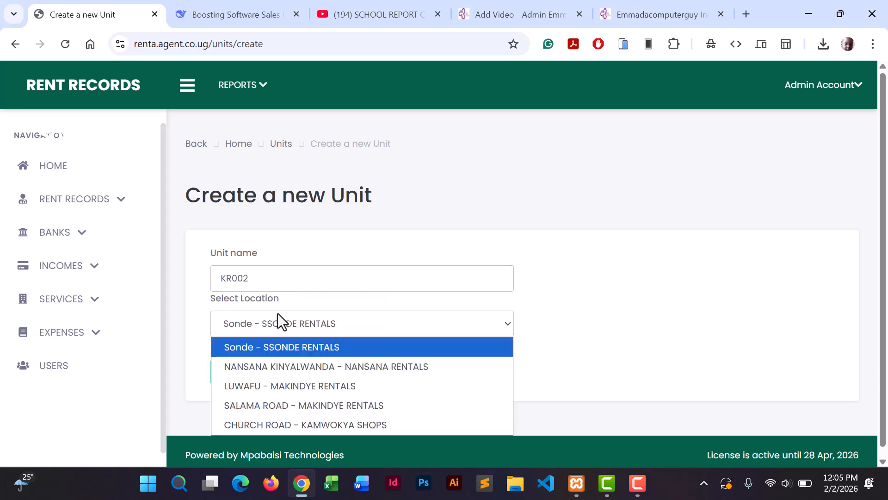
click(275, 424)
click(232, 375)
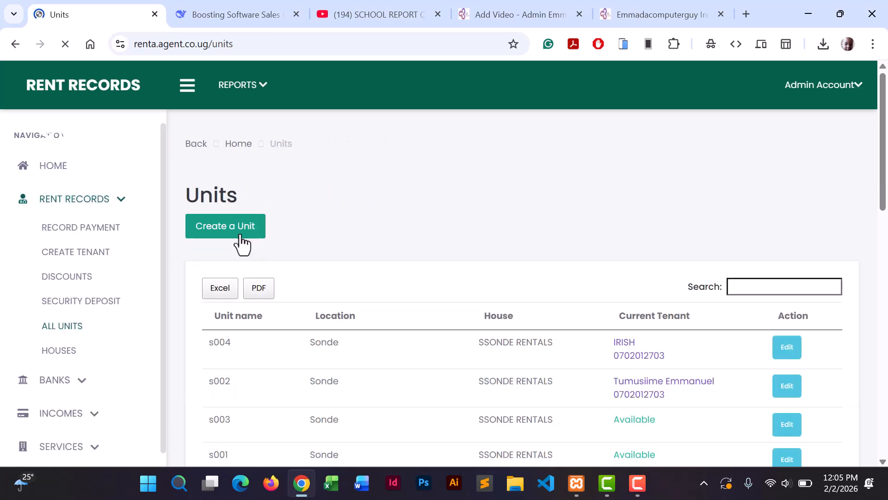
click(242, 244)
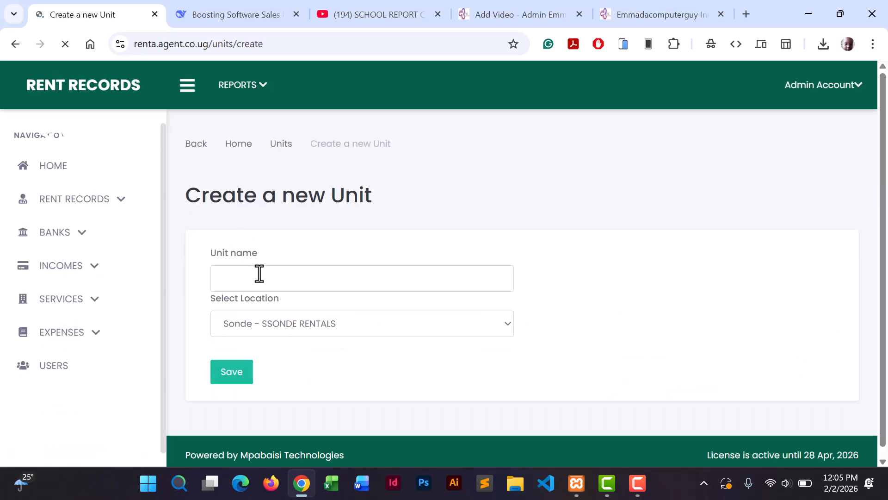
click(259, 272)
text(KR003)
click(277, 326)
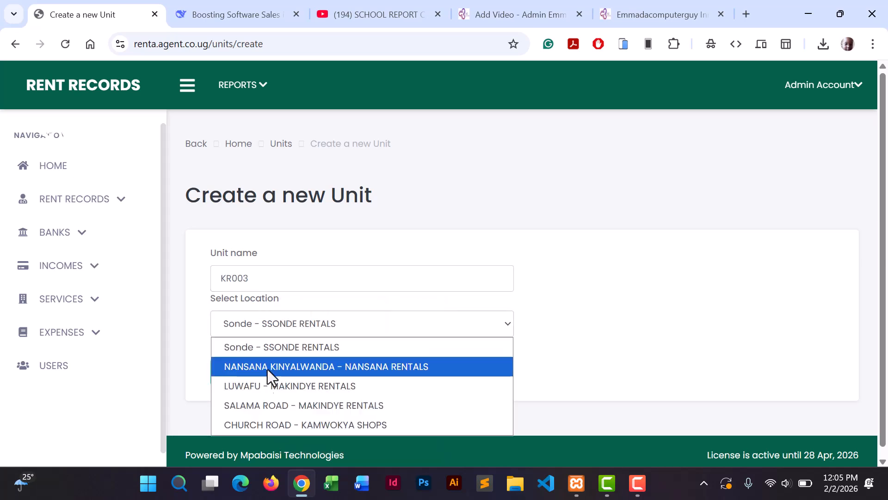
click(276, 422)
click(233, 374)
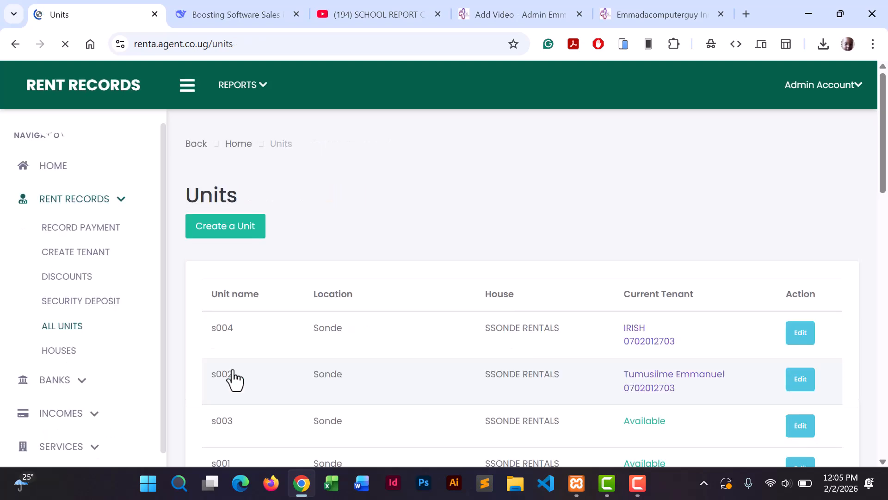
drag(883, 155, 872, 195)
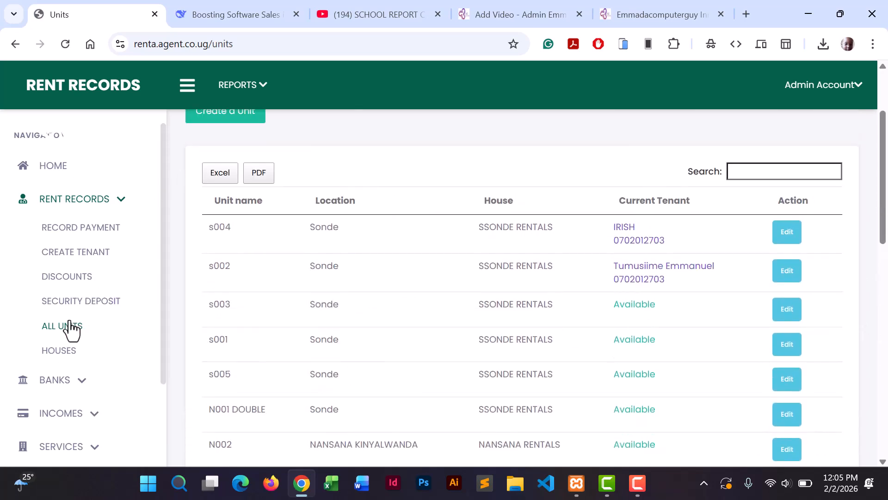
click(58, 330)
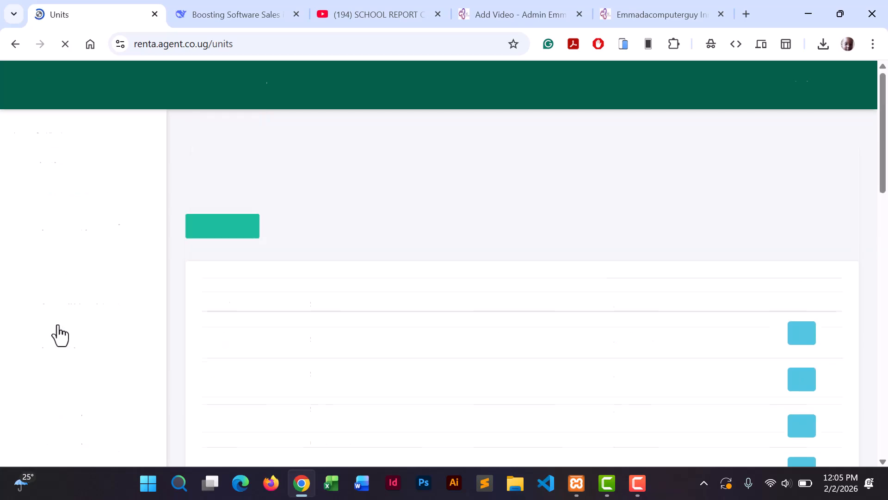
drag(882, 187, 886, 234)
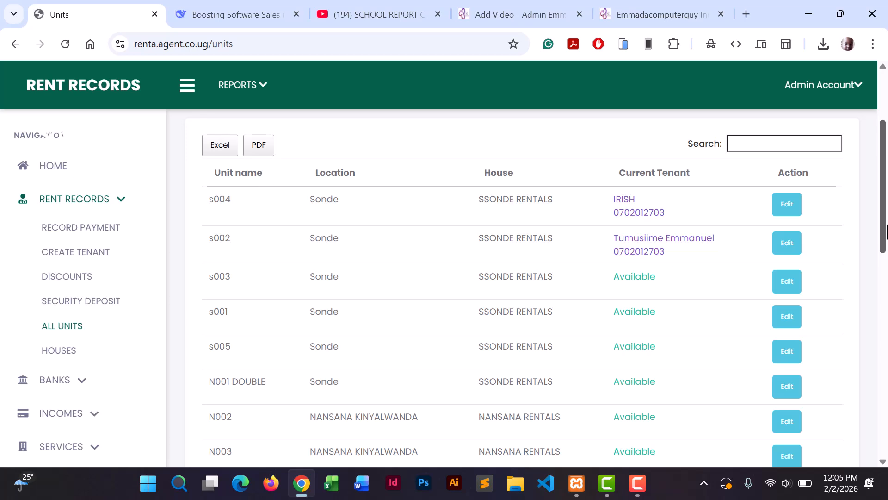
scroll(887, 231, down, 1)
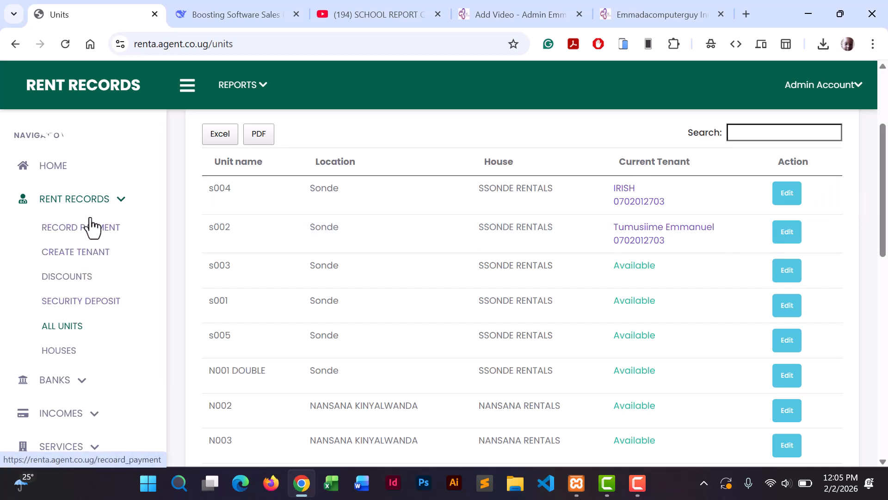
Create a tenant with the contact person's name, phone number and business name SALOON.
click(64, 251)
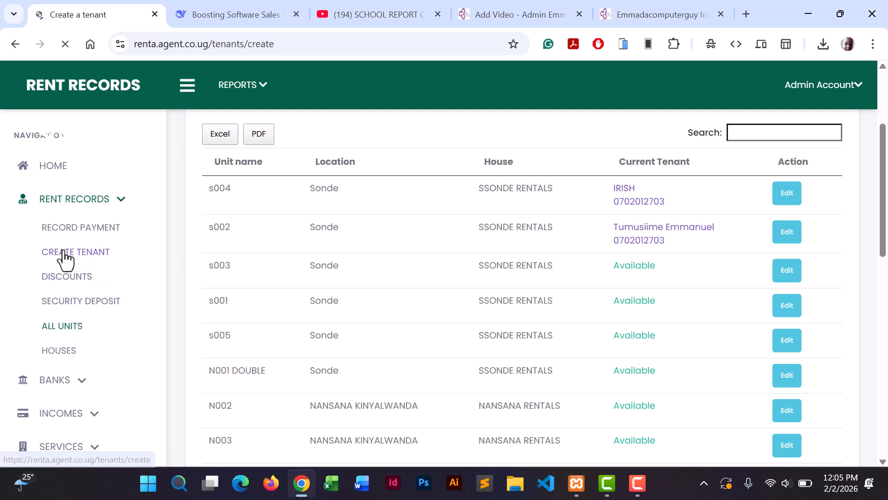
click(250, 274)
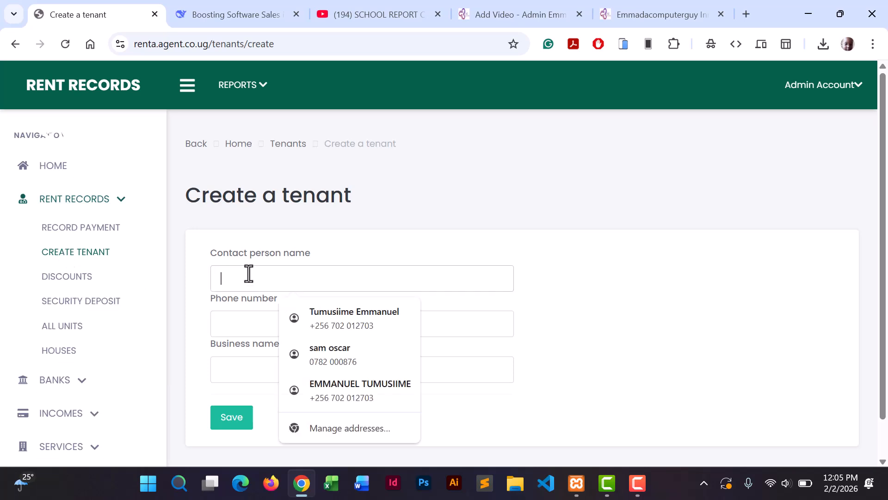
text(NAM)
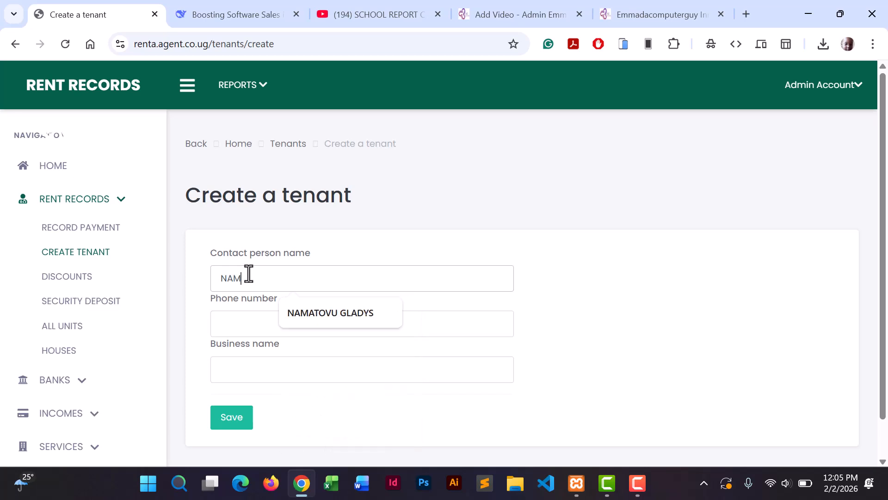
click(334, 312)
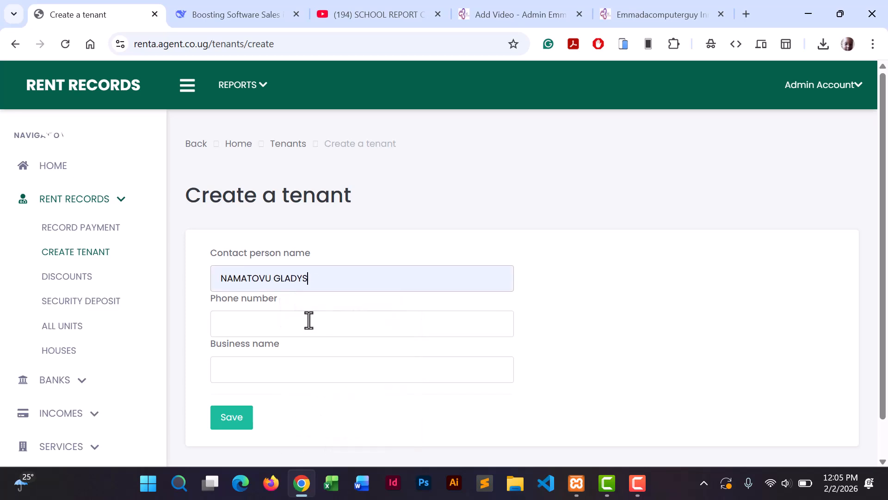
click(306, 321)
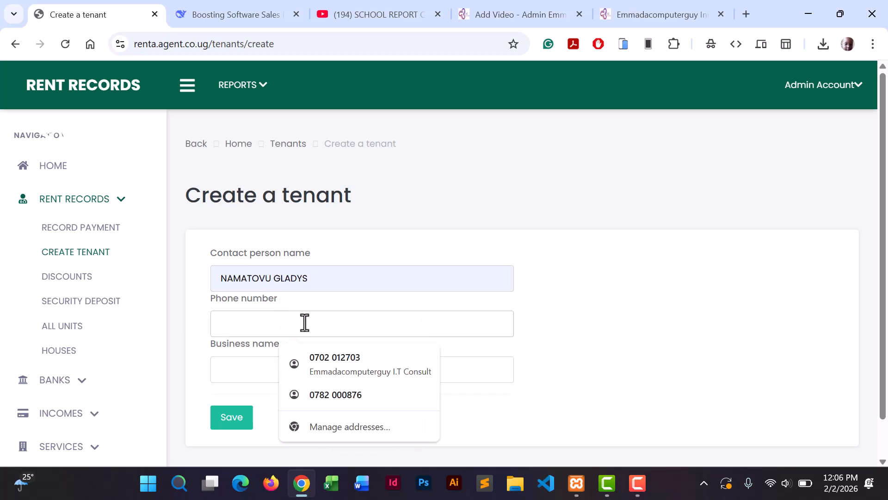
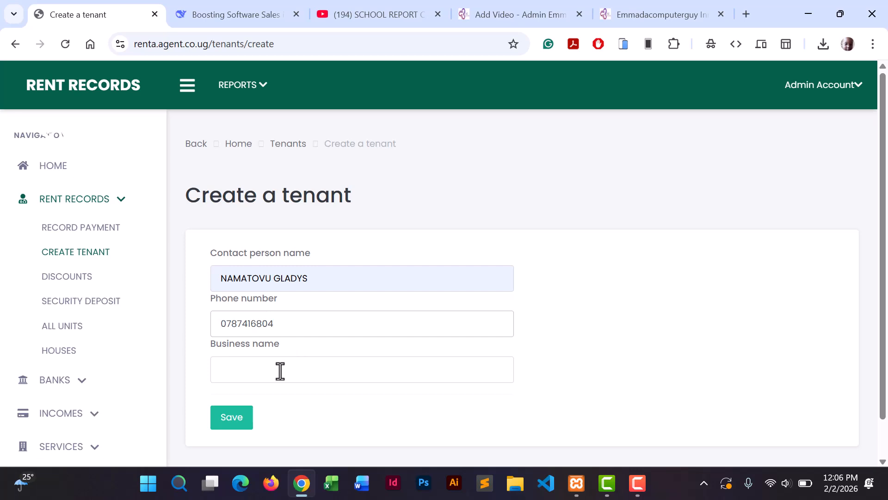
click(279, 371)
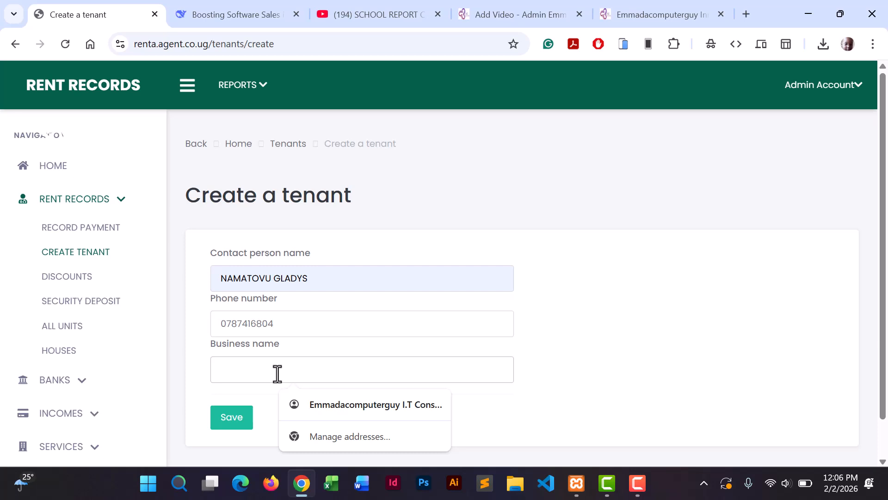
text(SALOON)
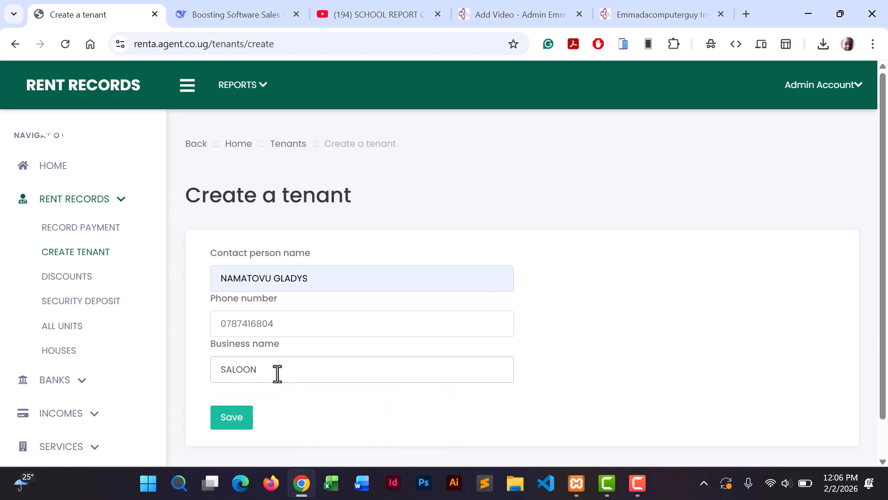
click(230, 422)
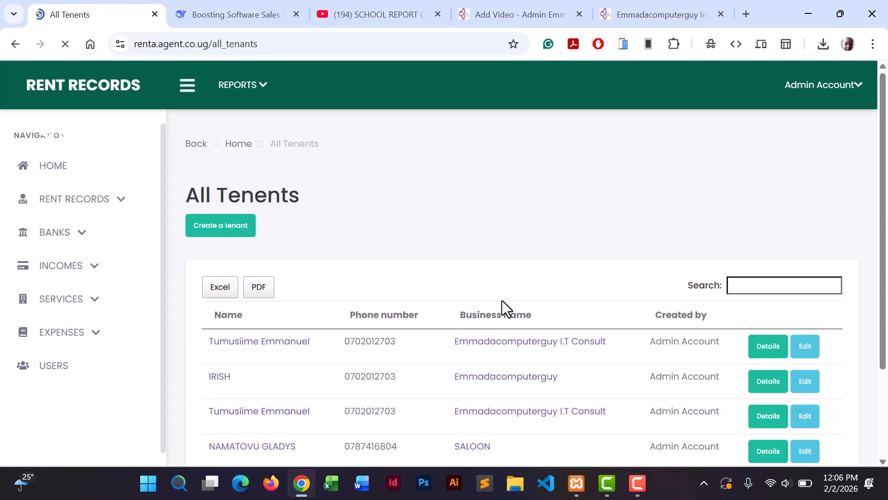
Create a tenant with the contact person's name, phone number and business name ELECTRONIC.
click(99, 202)
click(73, 255)
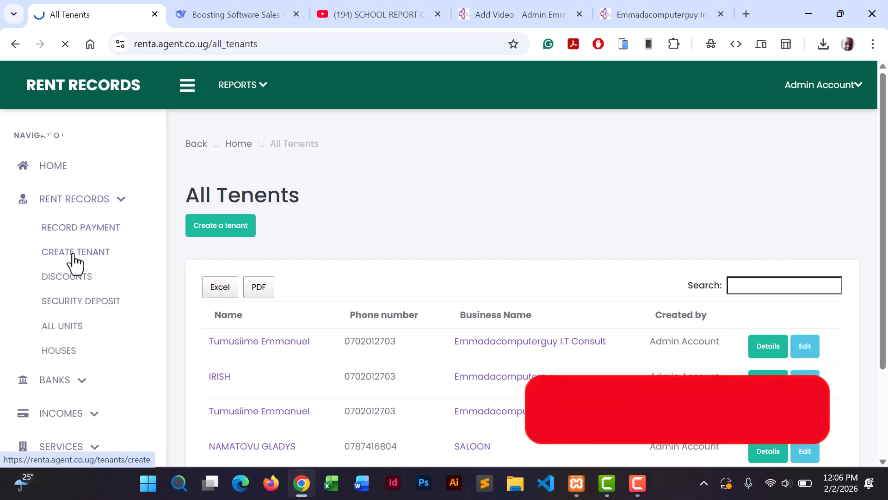
click(240, 280)
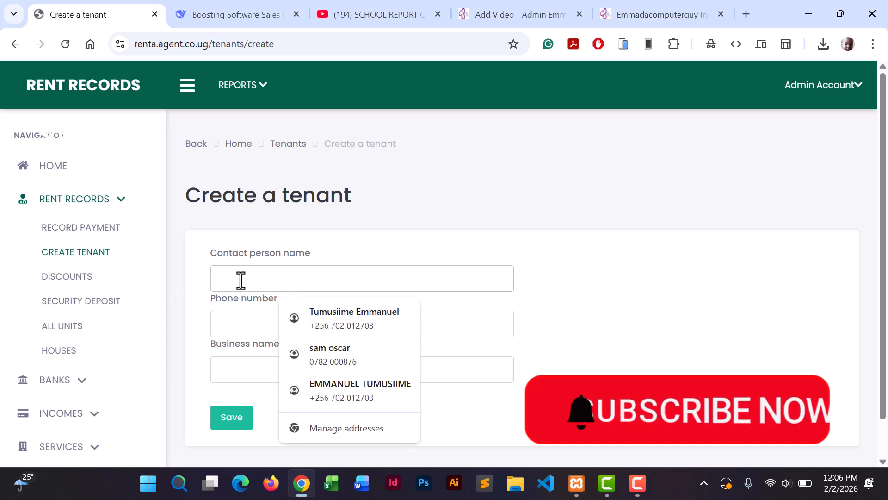
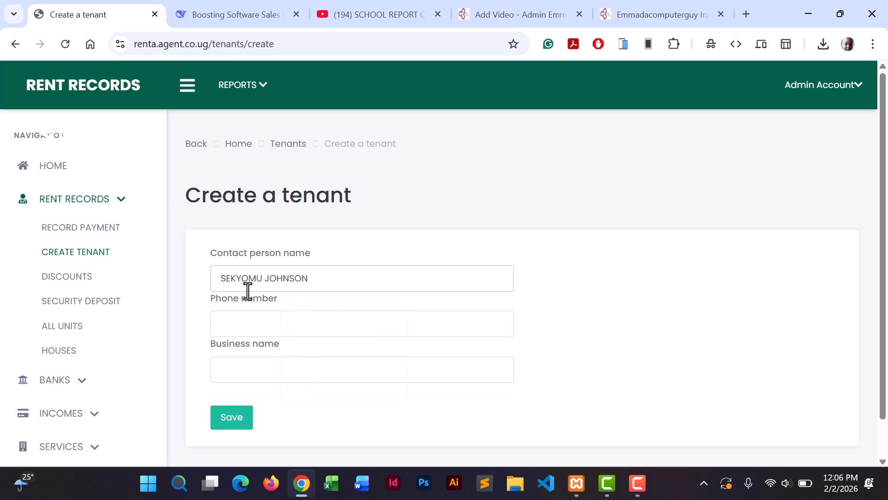
click(253, 315)
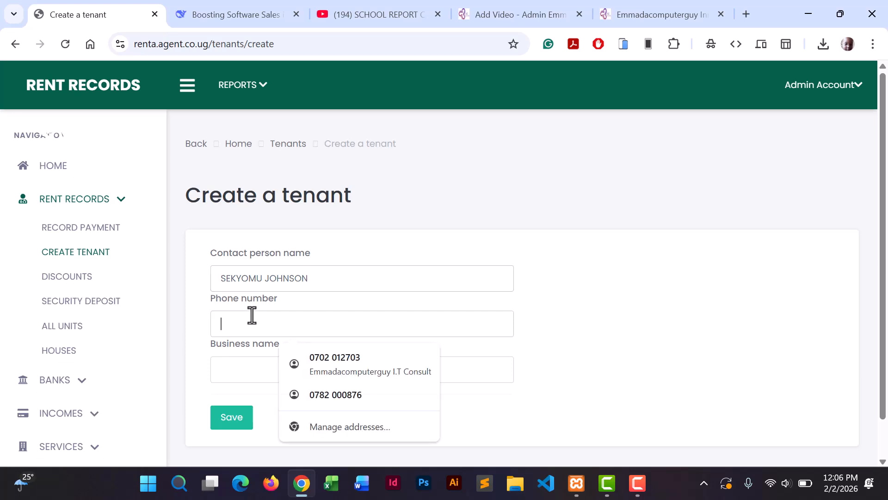
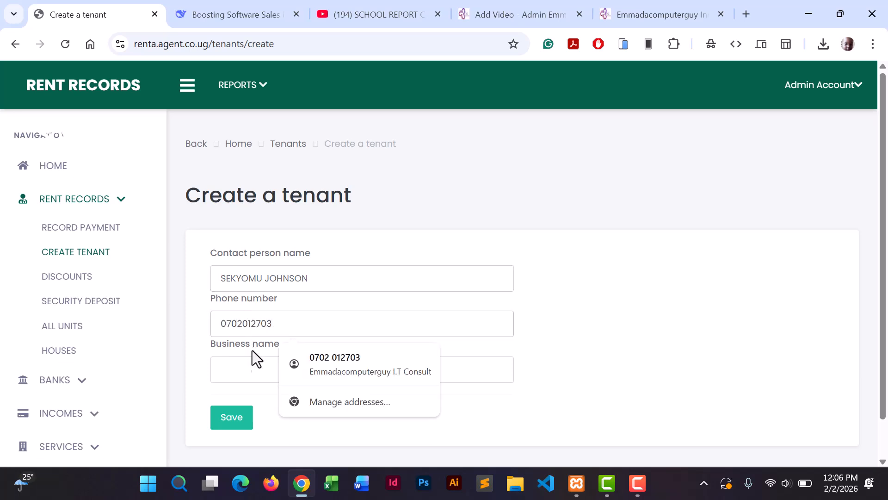
click(252, 367)
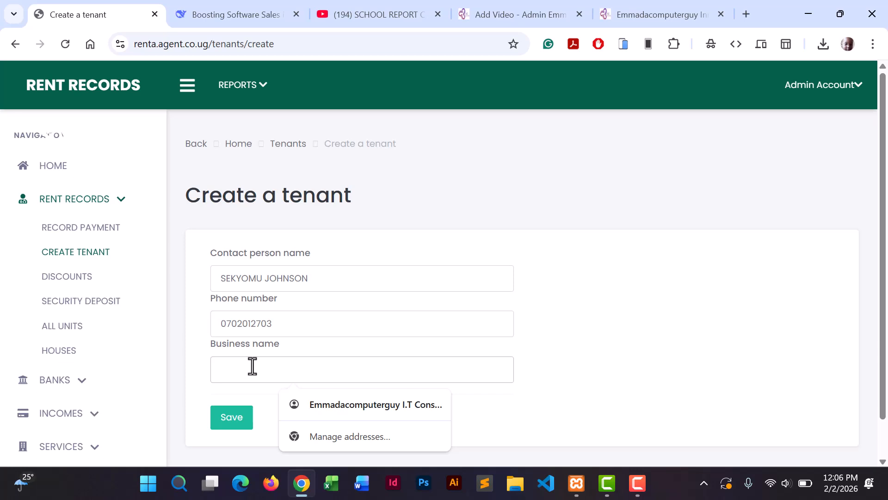
text(ELECTRONIC)
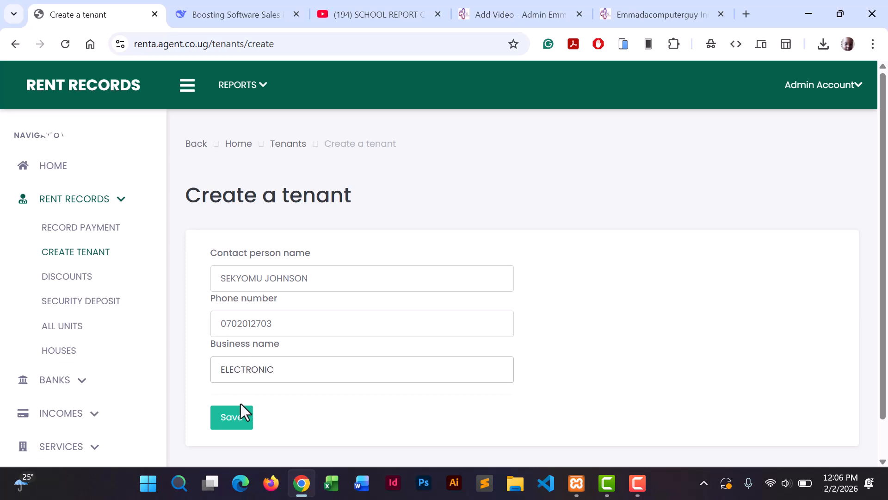
click(228, 428)
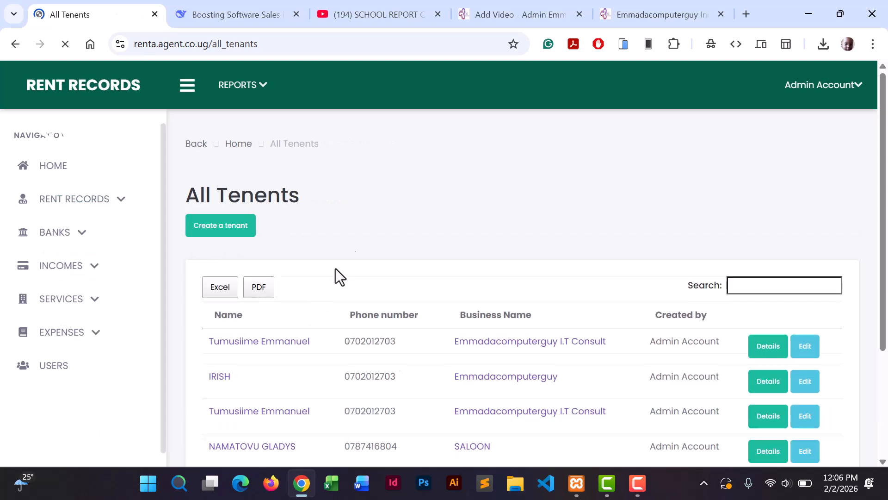
Open the SALOON tenant's Details page from the All Tenents table.
drag(881, 229, 881, 302)
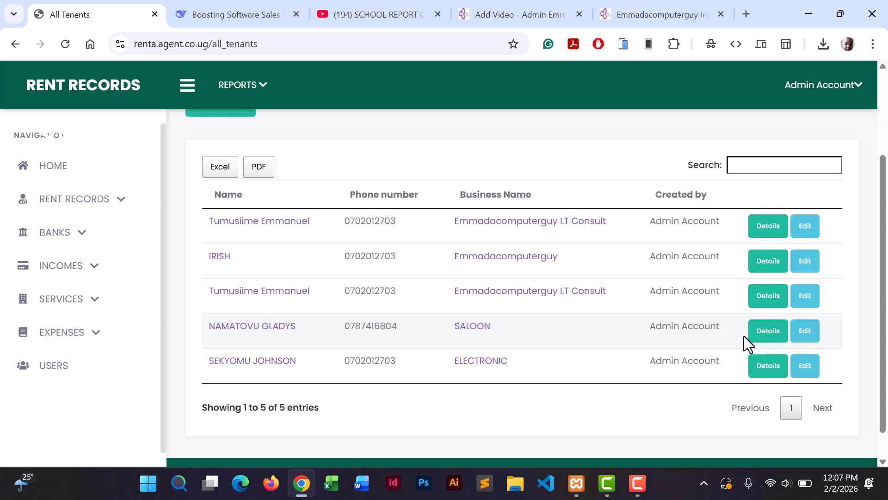
click(767, 336)
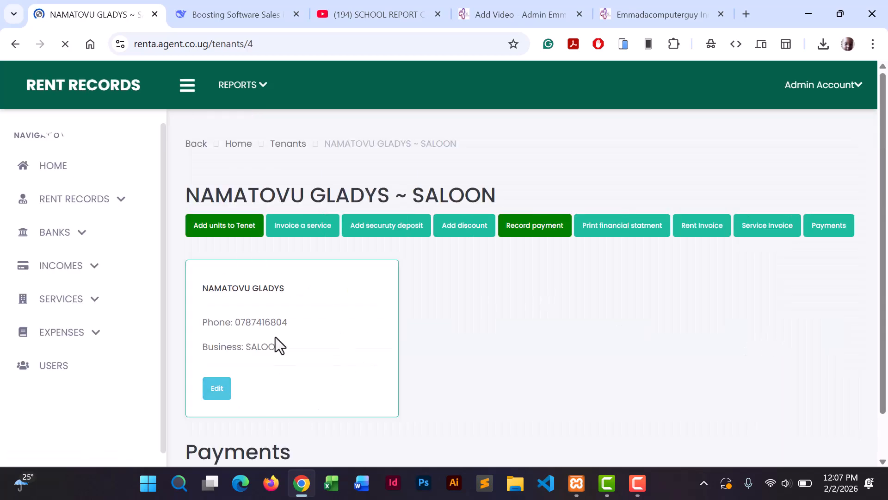
mouse_move(883, 253)
mouse_down()
mouse_move(861, 376)
mouse_move(878, 250)
mouse_up()
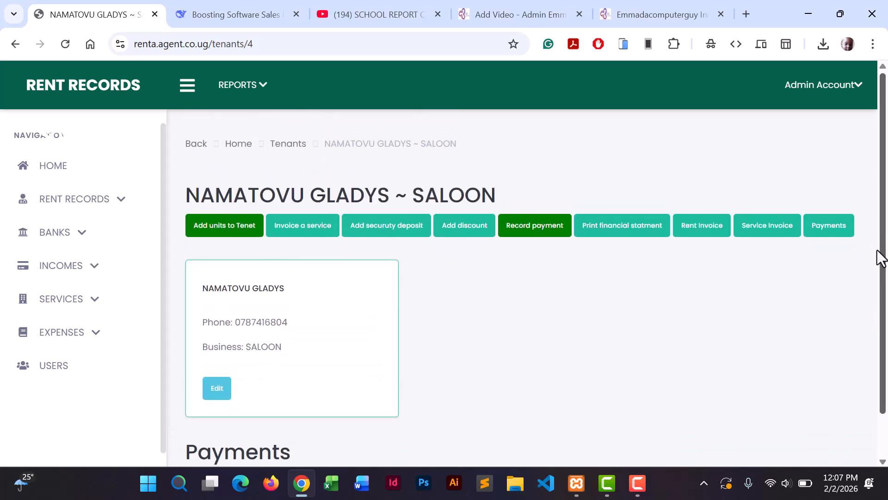
Assign KAMWOKYA SHOPS CHURCH ROAD - KR001 at 600000 monthly, starting 1 February 2026.
click(231, 234)
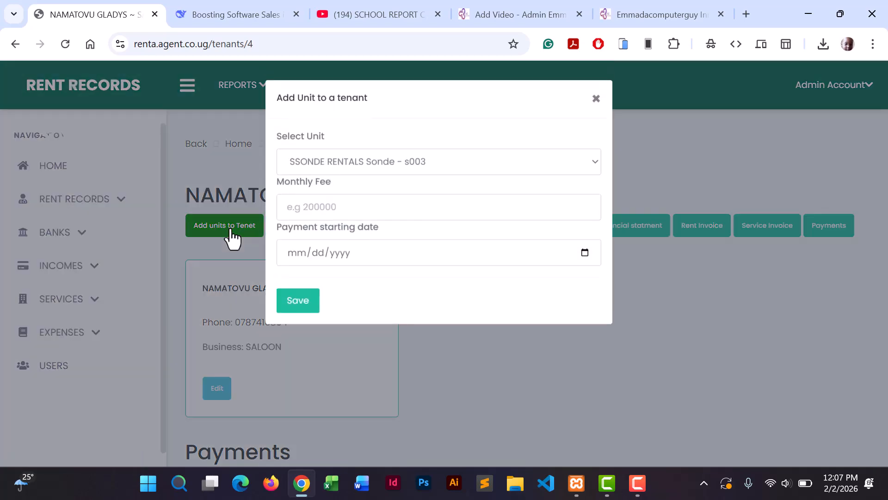
click(388, 161)
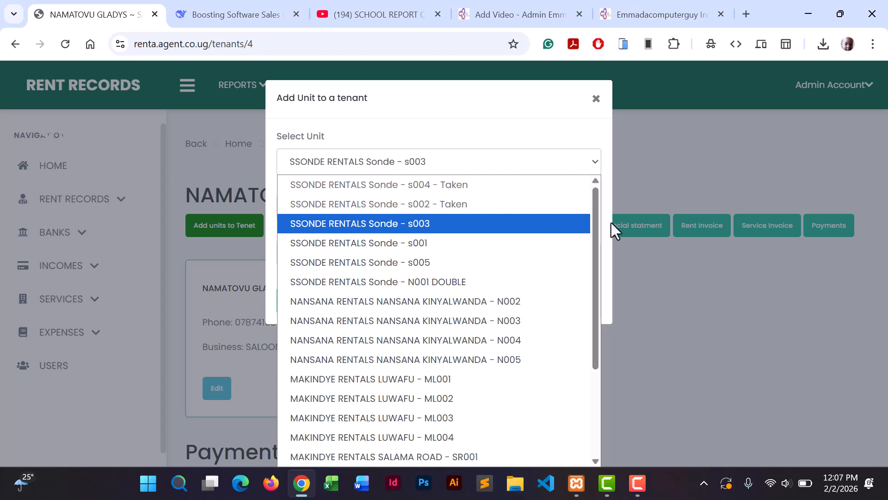
drag(597, 217, 587, 316)
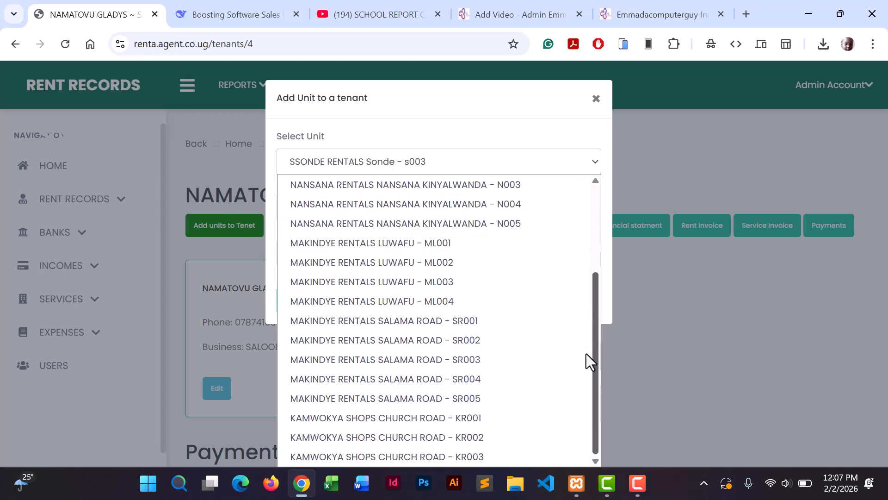
click(429, 418)
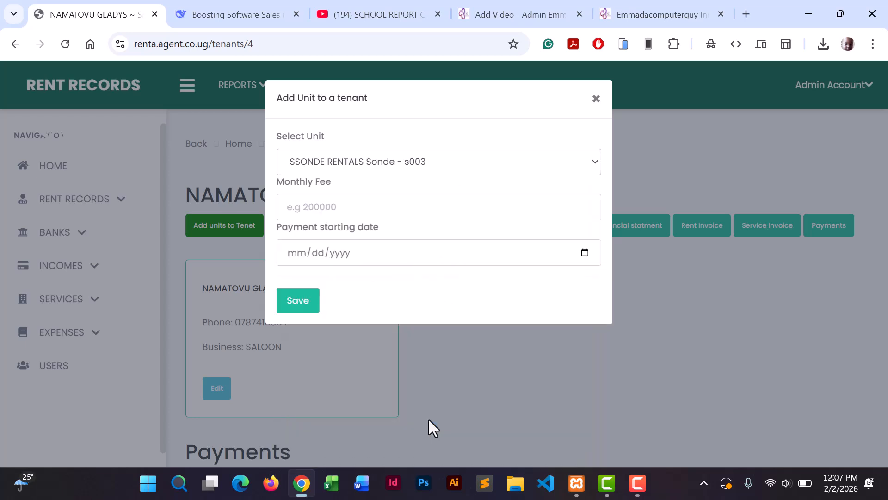
click(321, 207)
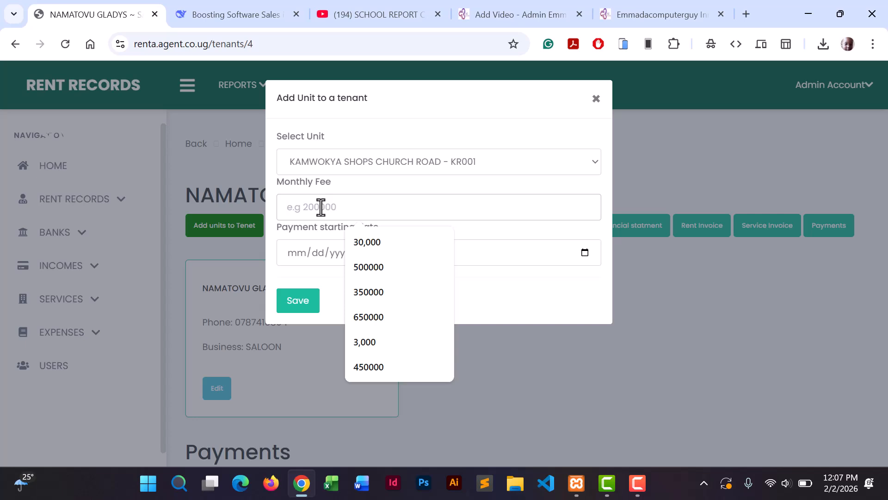
text(600000)
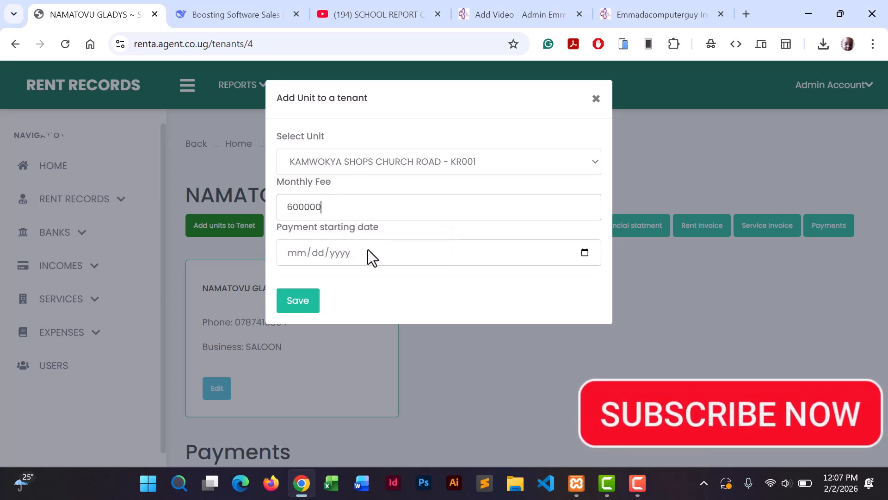
click(585, 253)
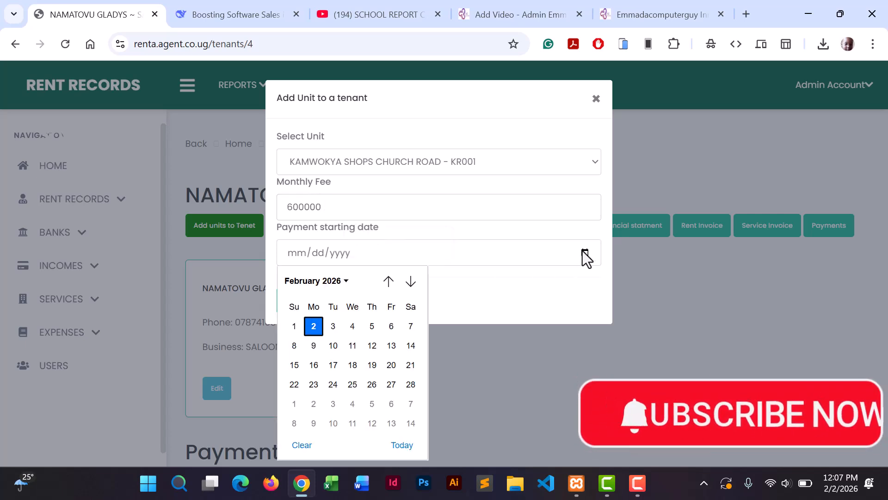
click(293, 326)
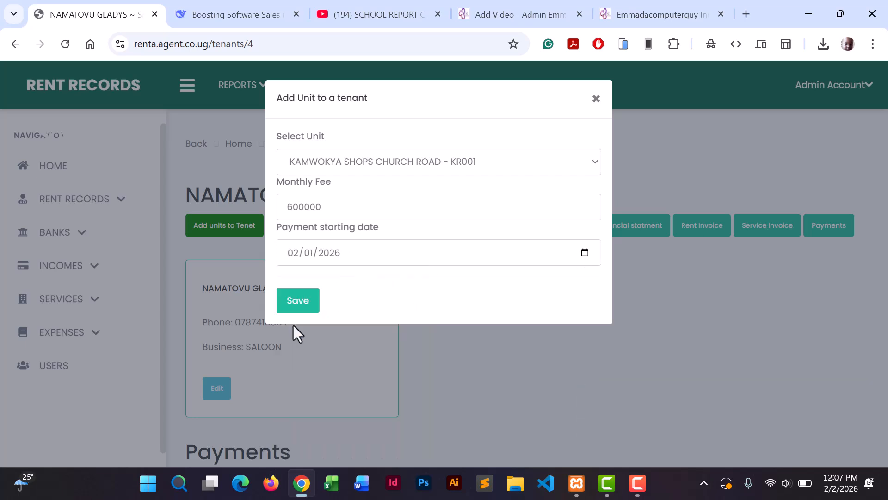
click(299, 301)
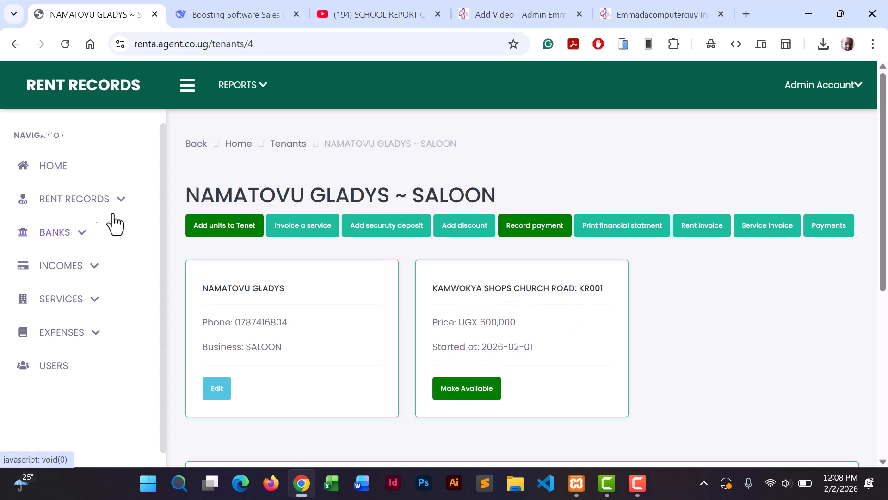
Check CHURCH ROAD occupancy (1 of 3 units) on the home dashboard, then expand RENT RECORDS.
click(53, 167)
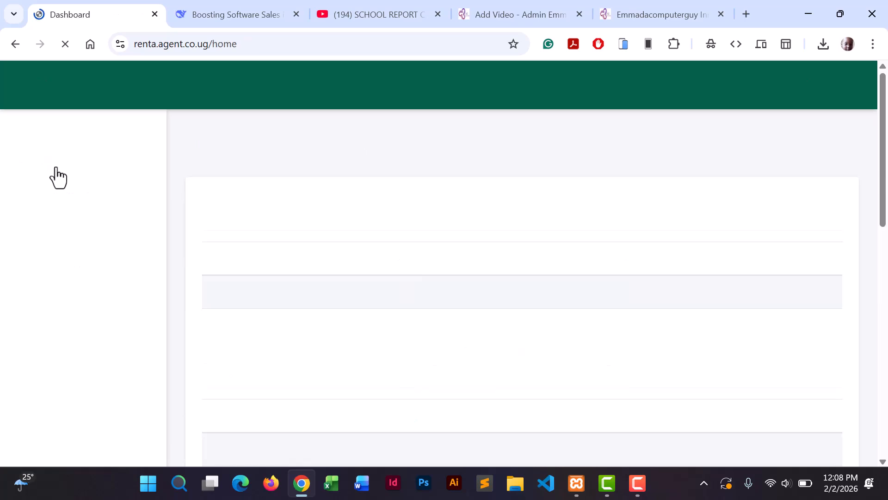
drag(882, 174, 851, 365)
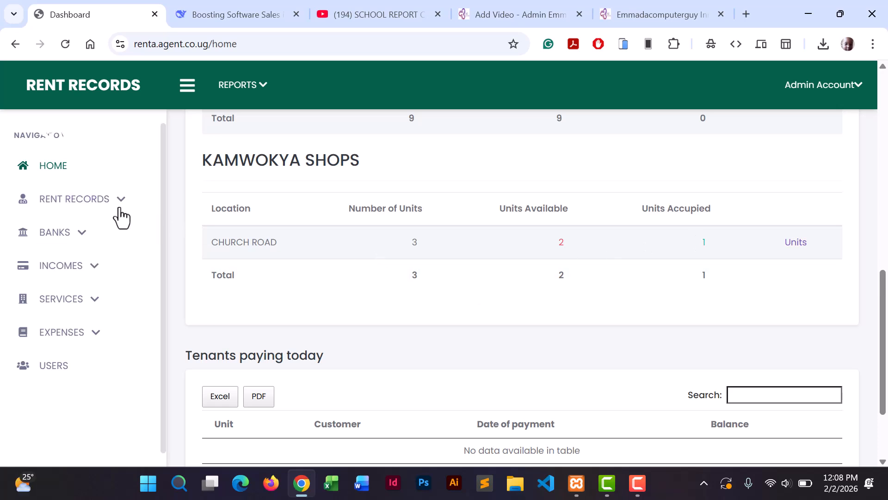
click(98, 200)
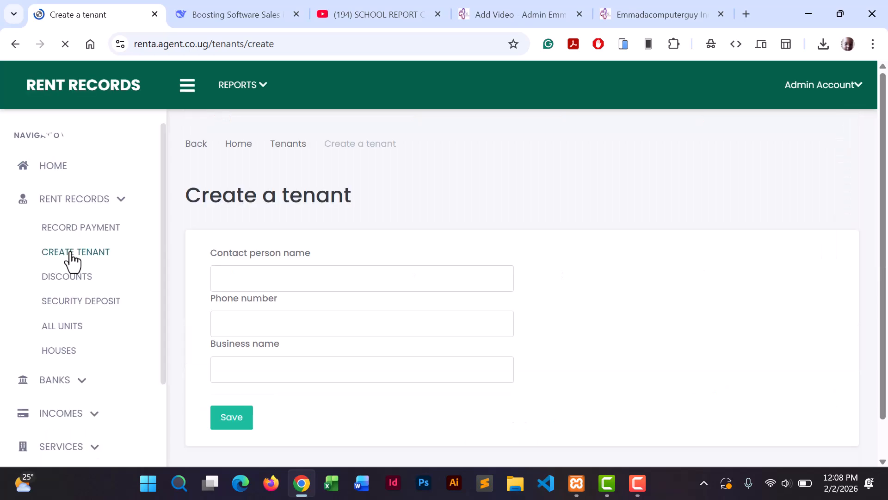
Check that the all-units list shows KR001 occupied by SALOON, then return to the SALOON tenant page.
click(290, 142)
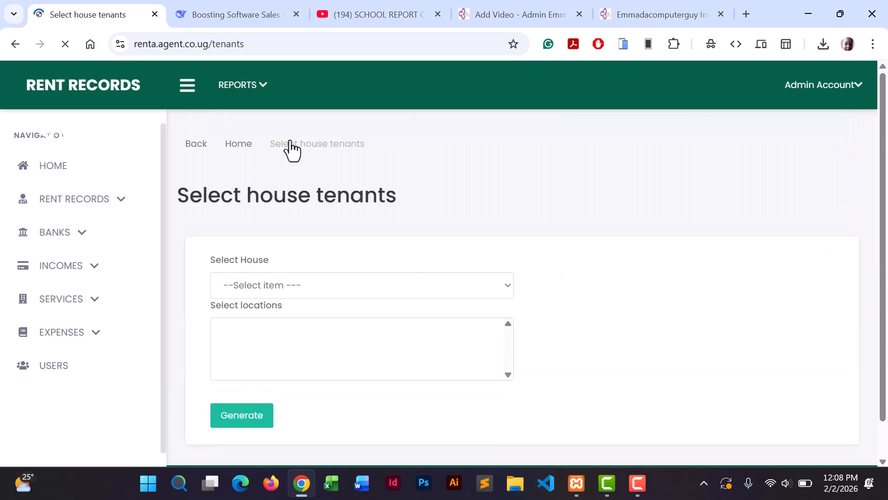
click(91, 204)
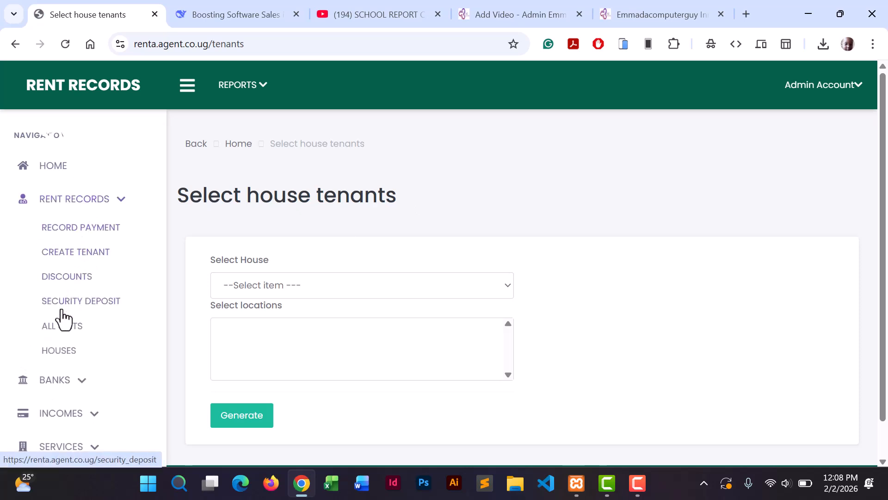
click(60, 326)
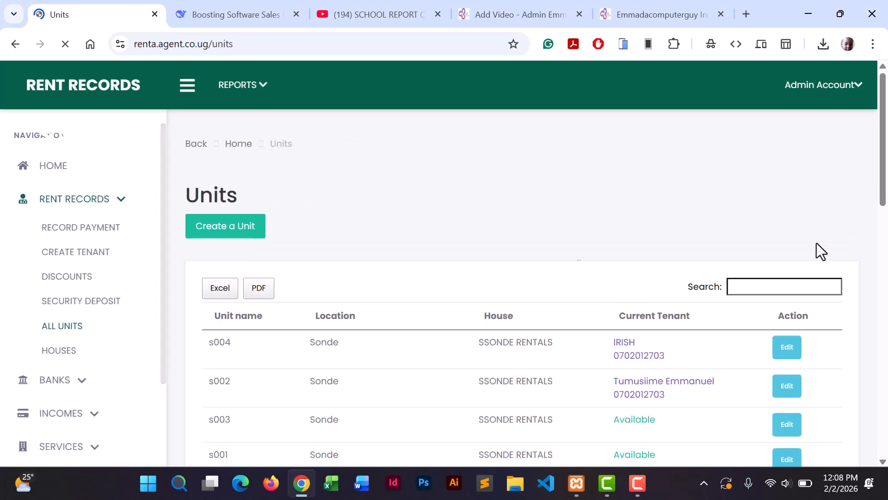
drag(882, 194, 882, 242)
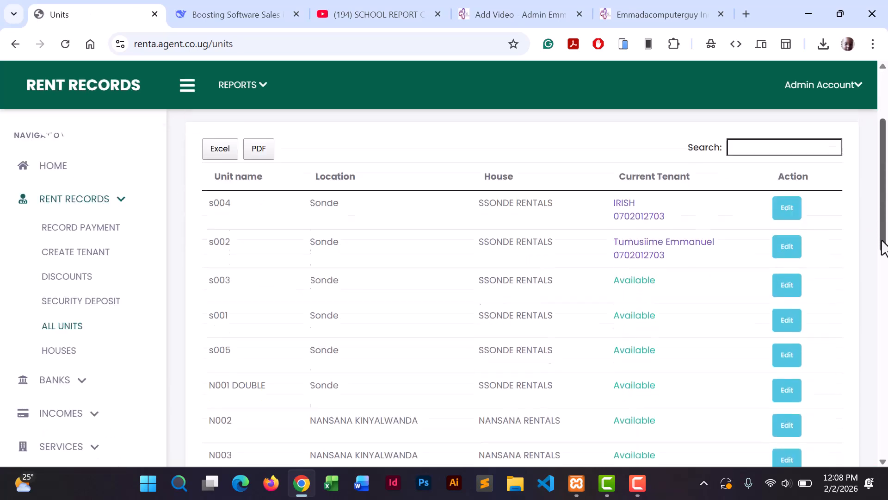
scroll(644, 301, down, 13)
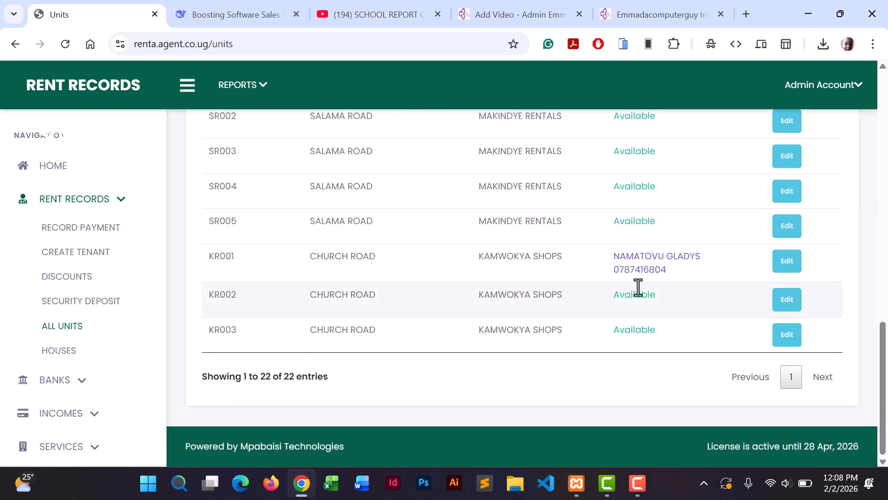
click(636, 271)
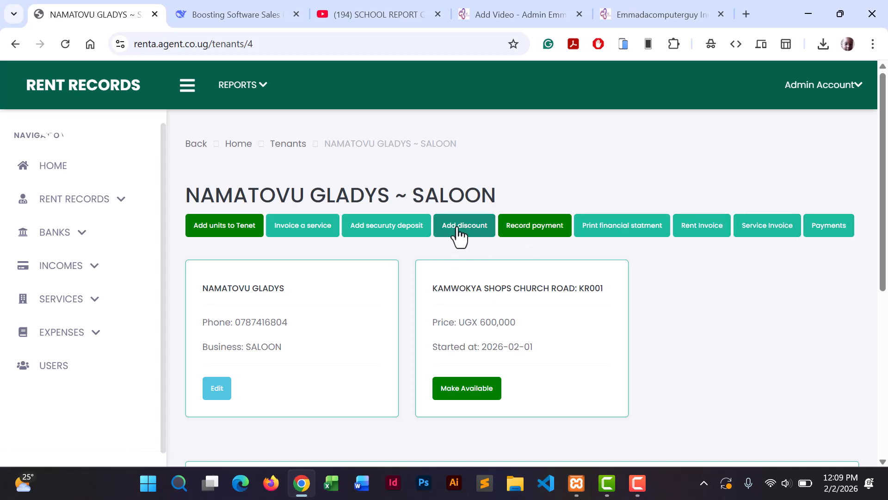
Start a rent payment for February 2026 with an amount paid of 2,400,000.
click(526, 236)
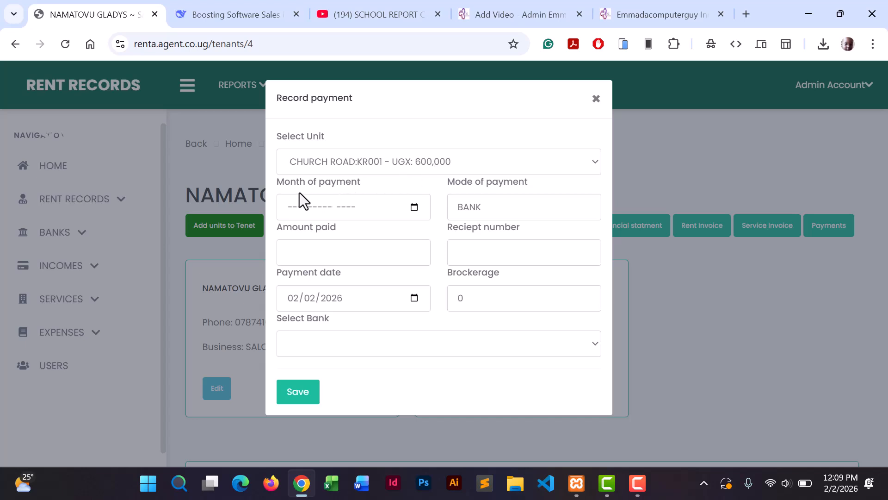
click(415, 209)
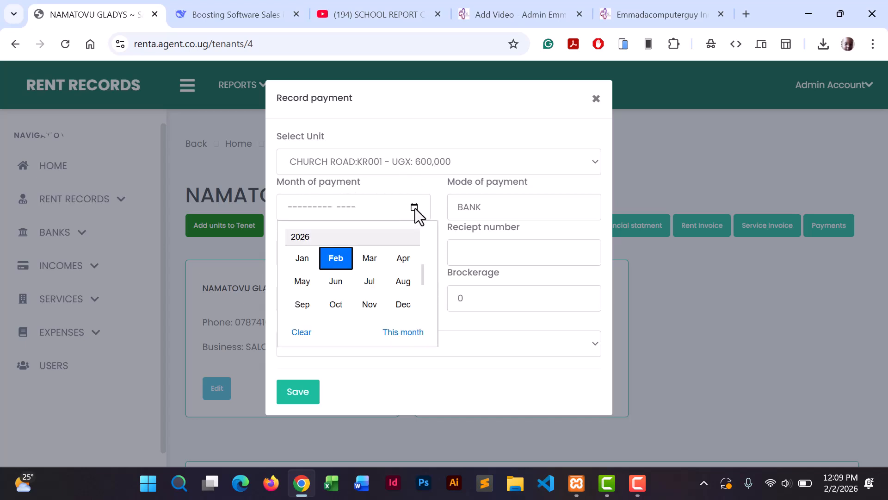
click(335, 258)
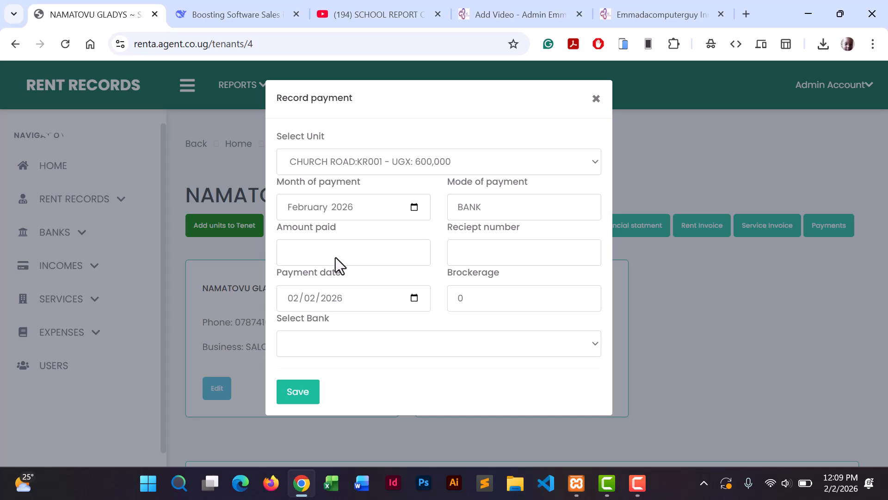
click(315, 251)
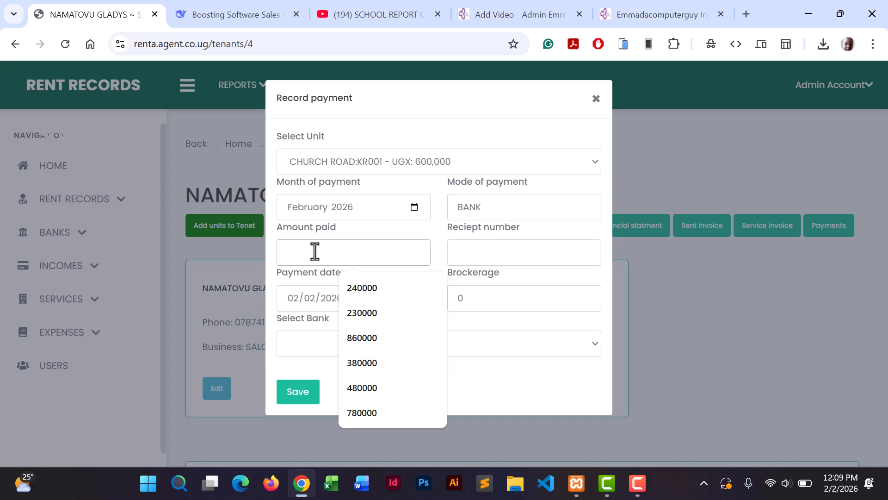
text(24)
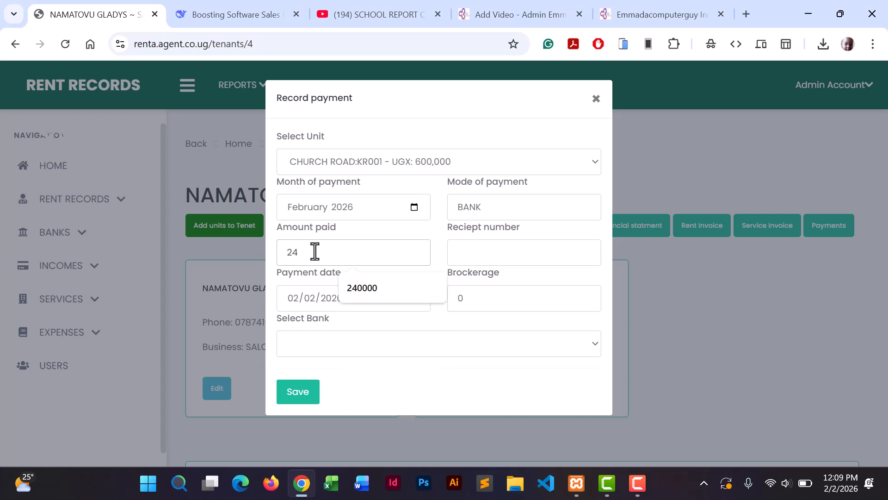
text(0000)
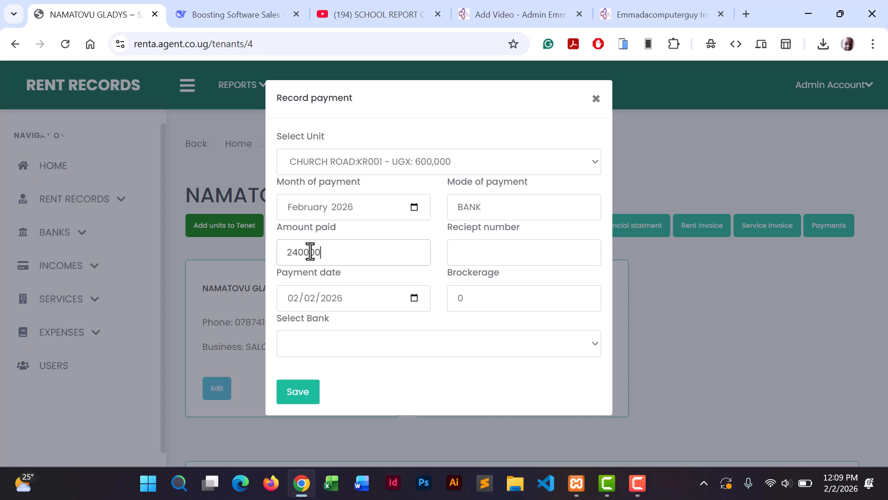
click(304, 252)
text(0)
Change the payment mode to CASH, enter receipt number CR001, and save the payment.
drag(490, 204, 454, 204)
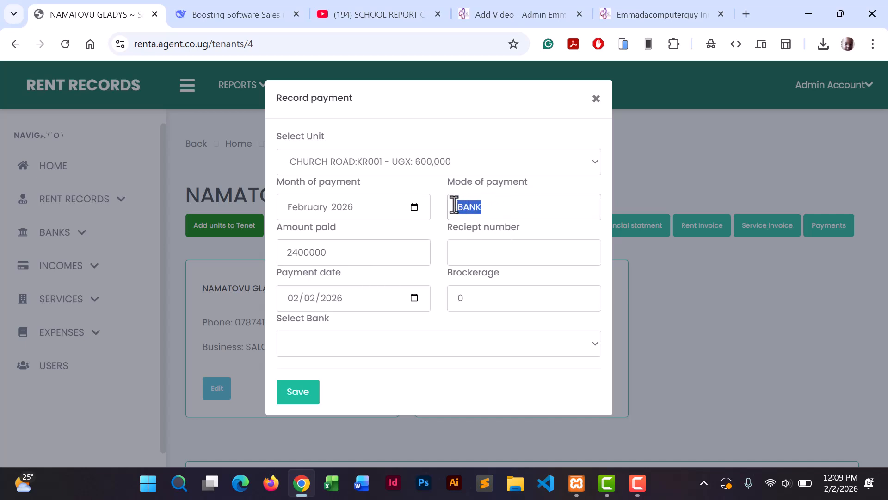
text(CASH)
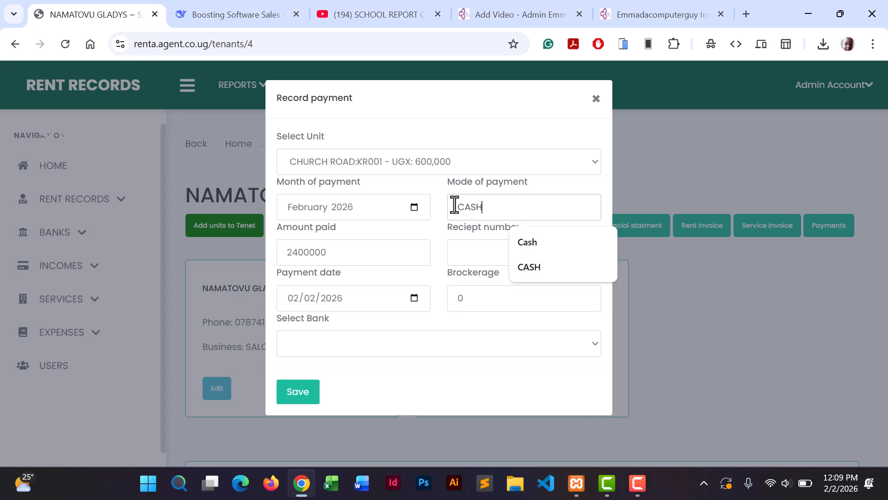
click(467, 253)
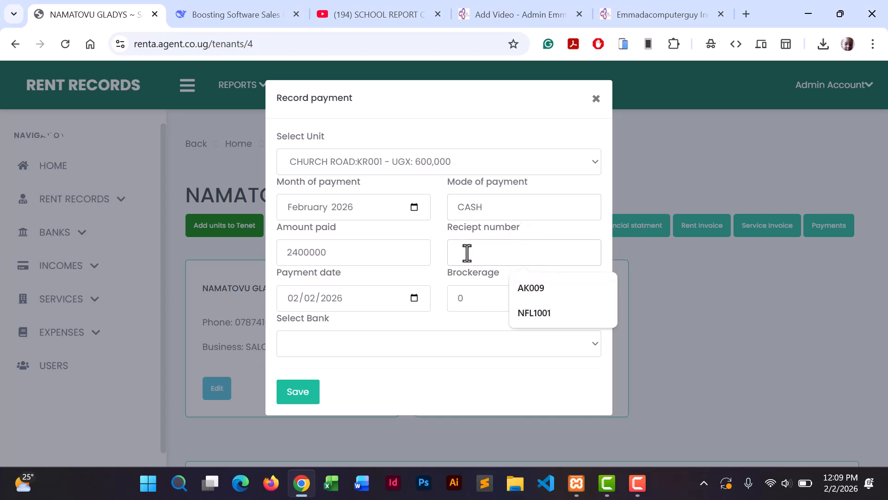
text(C)
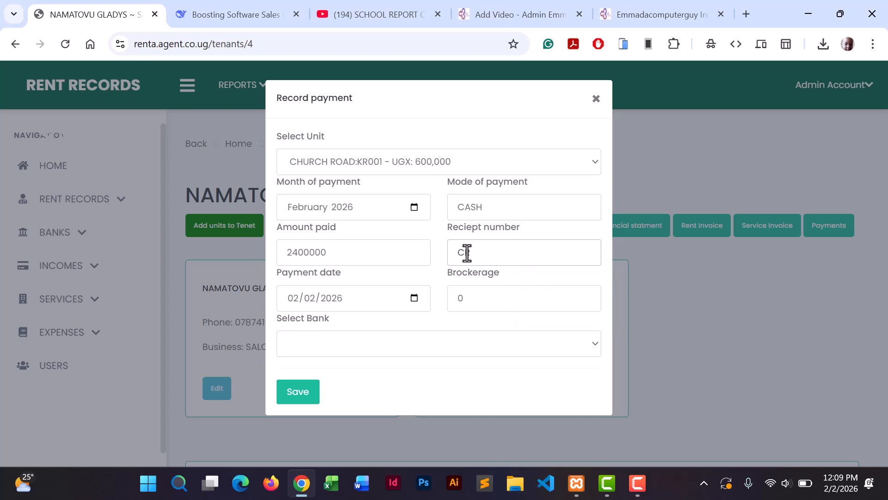
text(R001)
click(410, 344)
click(409, 345)
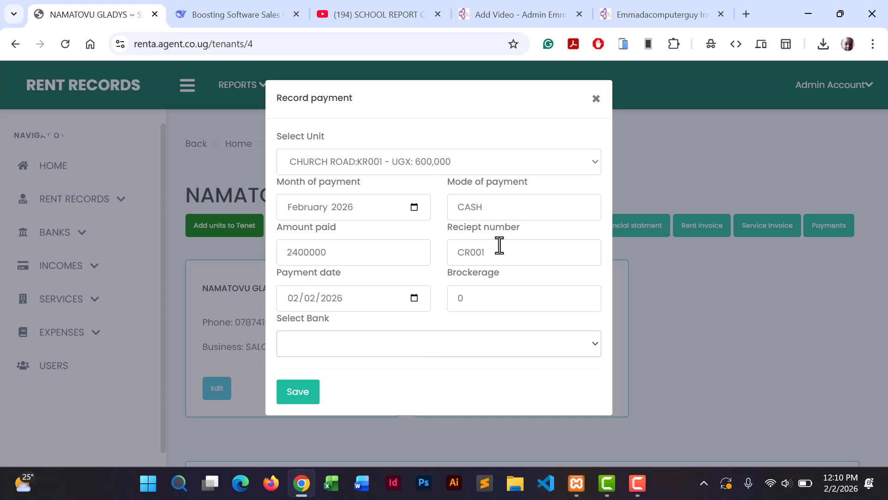
click(301, 396)
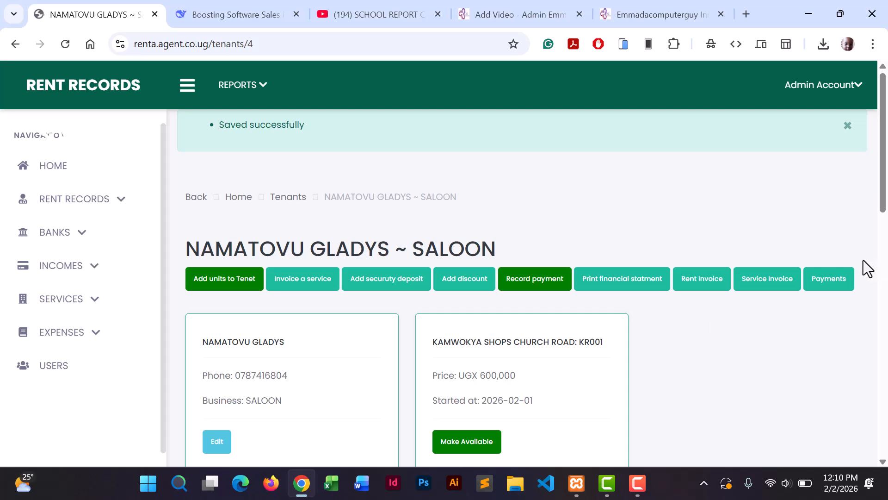
drag(883, 203, 872, 347)
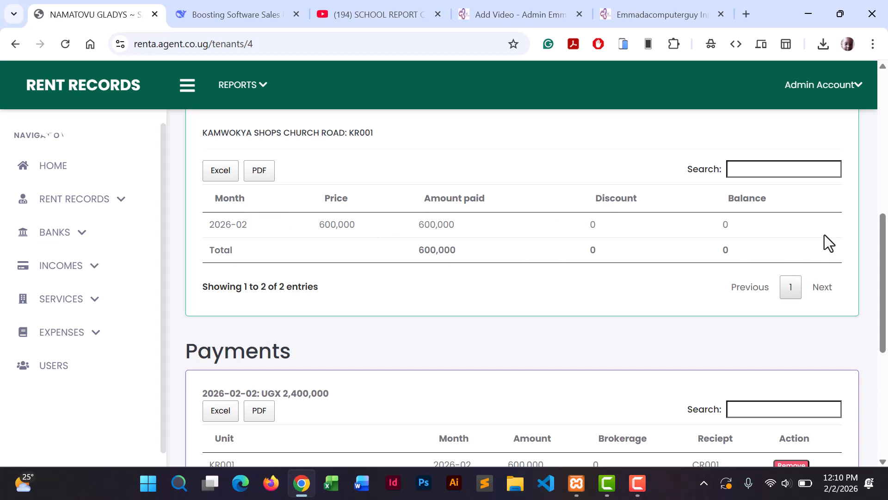
drag(881, 265, 874, 349)
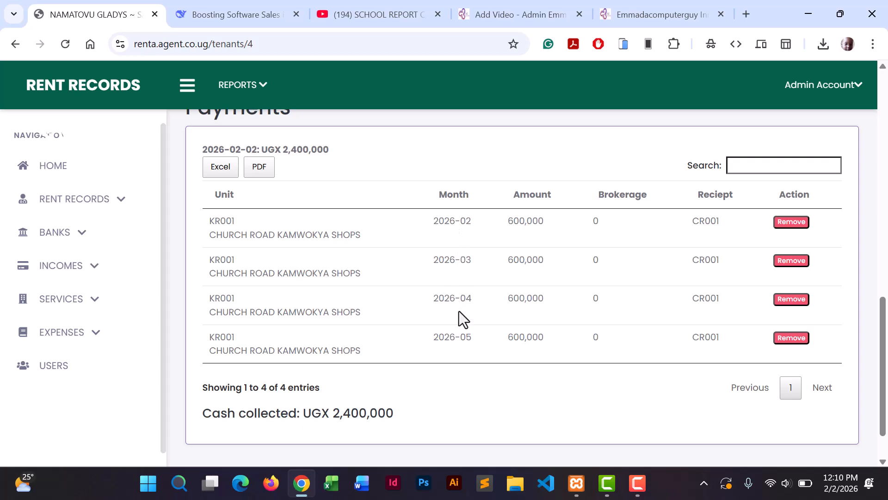
drag(403, 415, 334, 411)
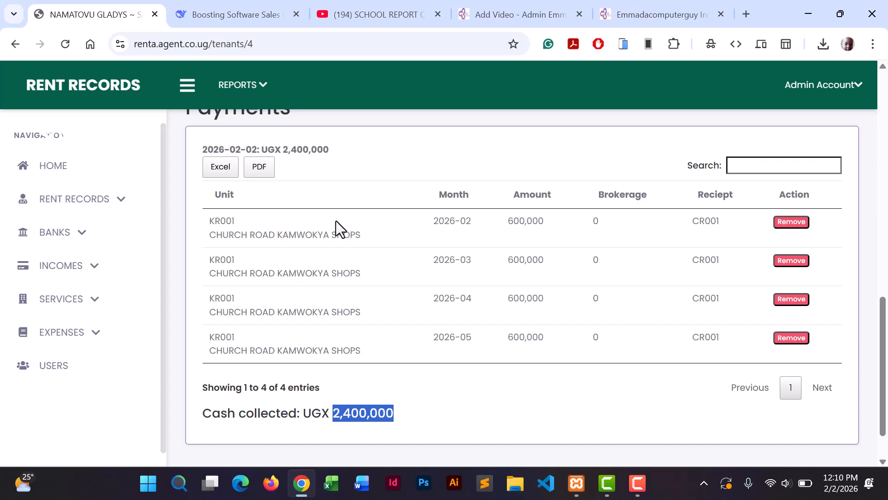
click(404, 414)
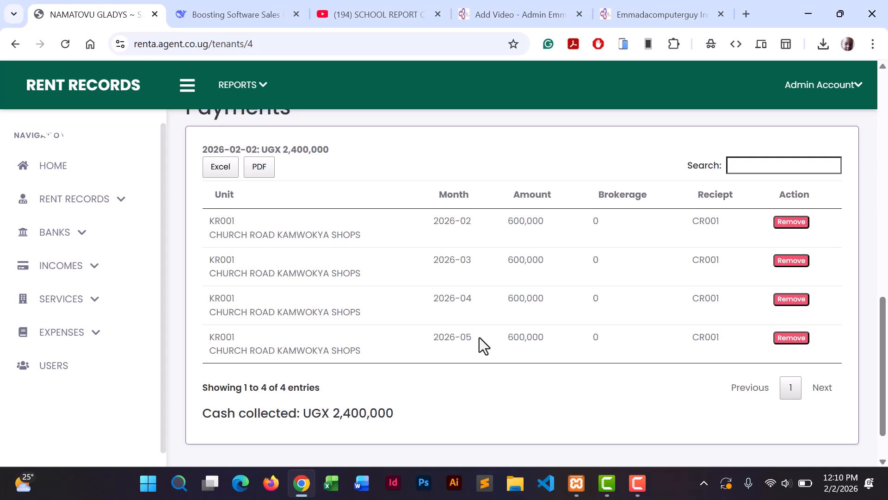
drag(882, 375, 881, 277)
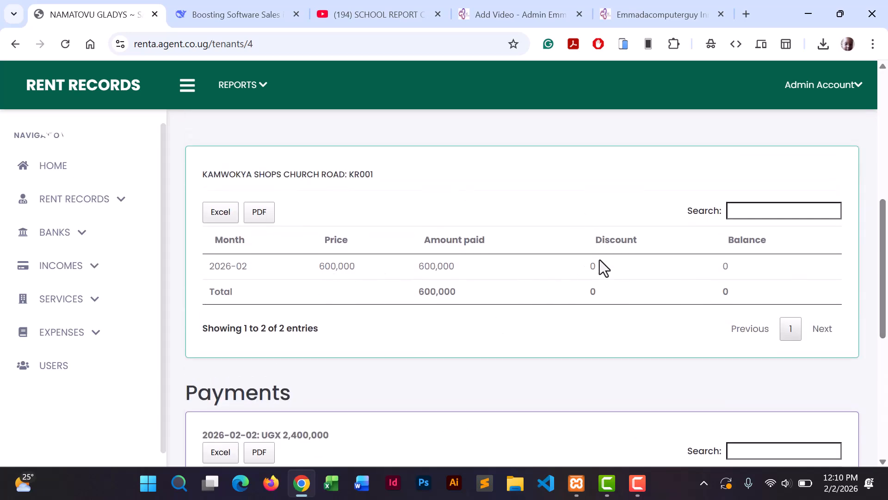
drag(883, 319, 884, 223)
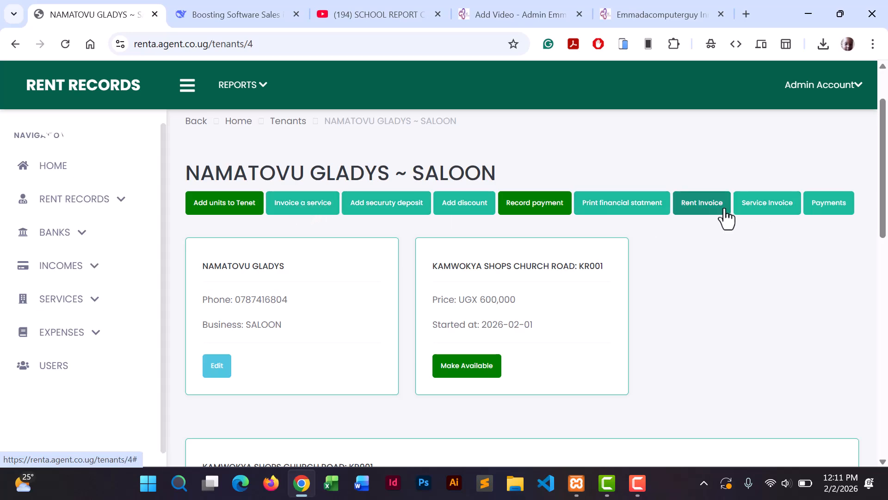
Request a rent invoice from February 2026 to May 2026 without choosing a unit.
click(696, 213)
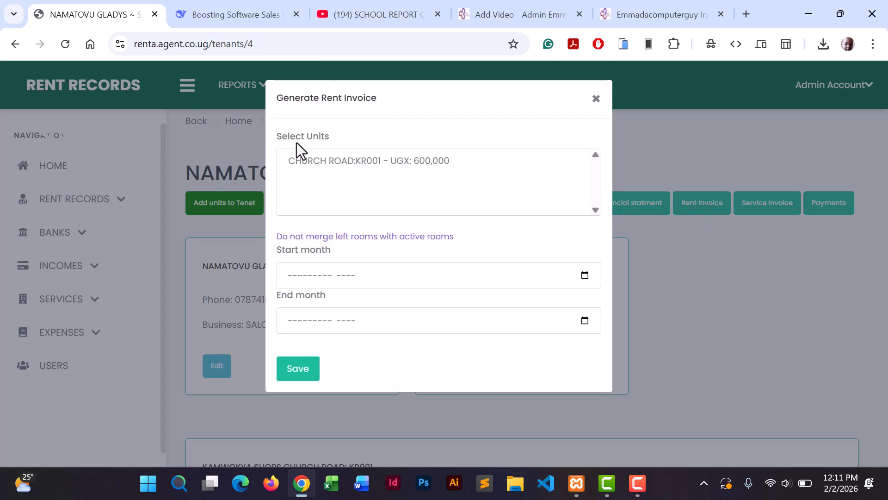
click(357, 280)
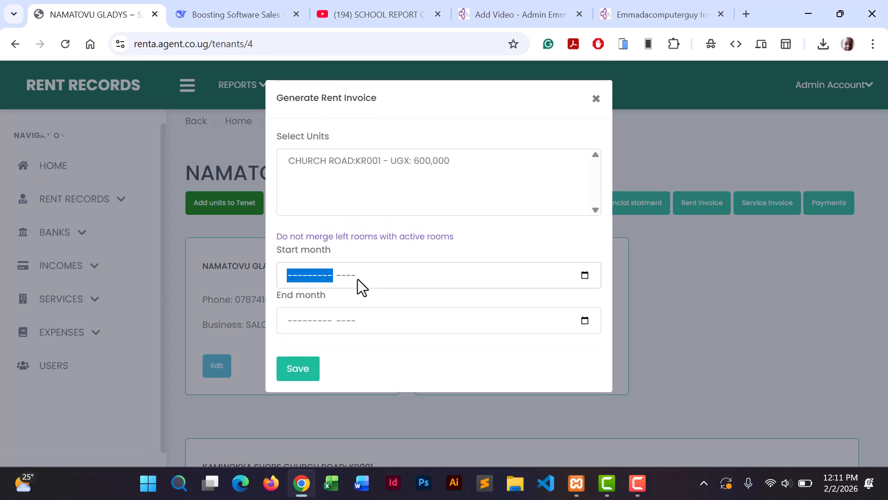
click(584, 279)
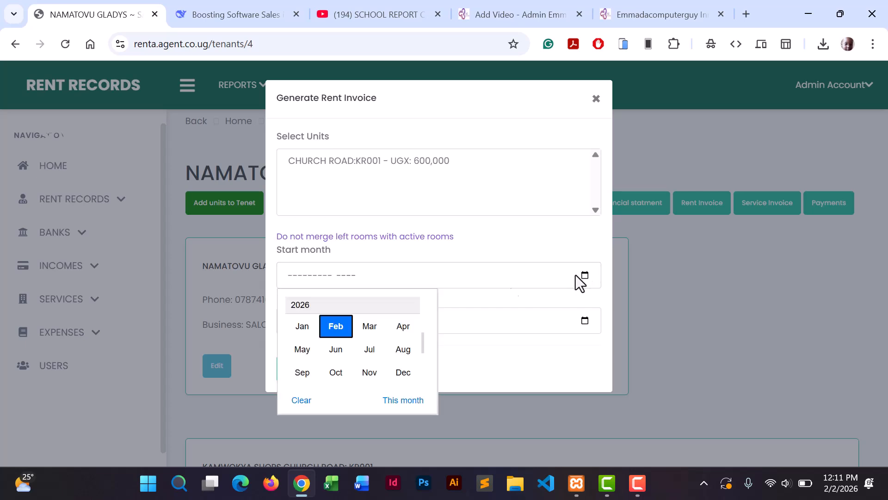
click(331, 323)
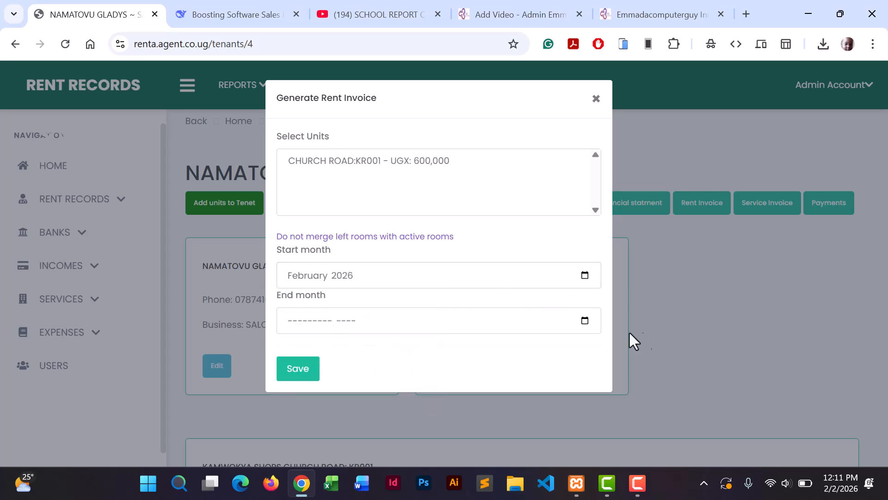
click(584, 323)
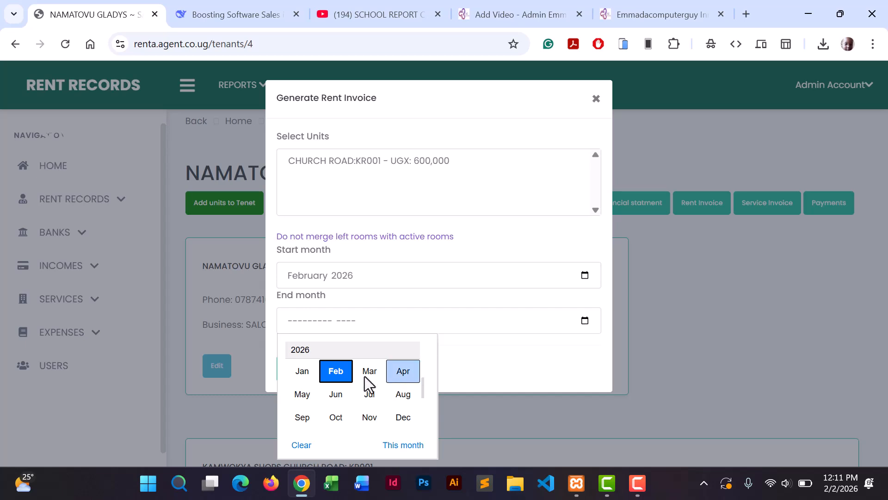
click(305, 395)
click(301, 381)
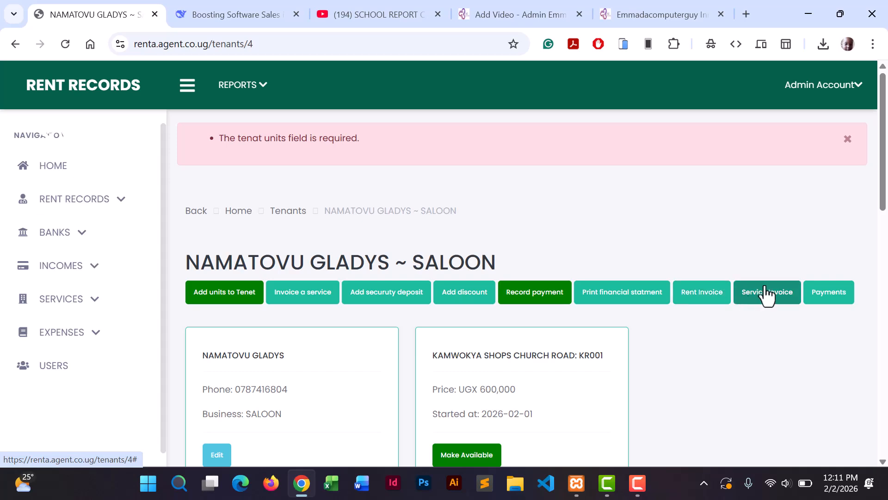
Reopen the rent invoice form, close it unsaved, and return to the tenant's page.
click(708, 291)
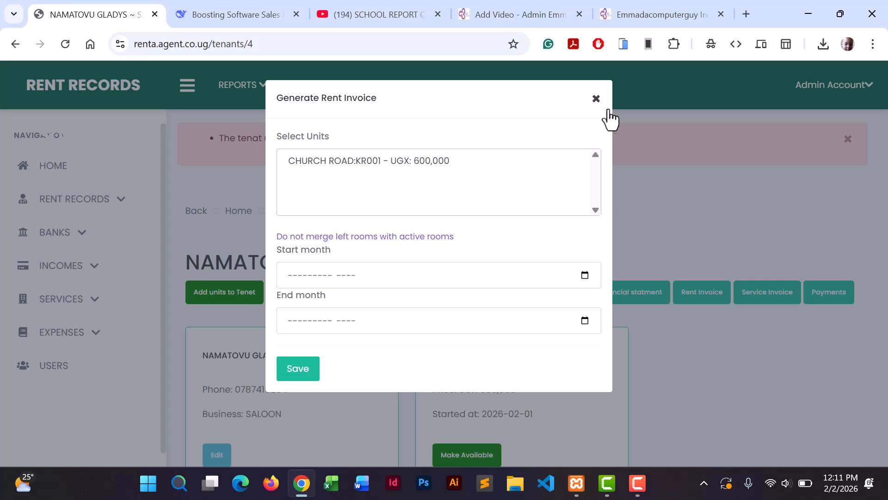
click(596, 99)
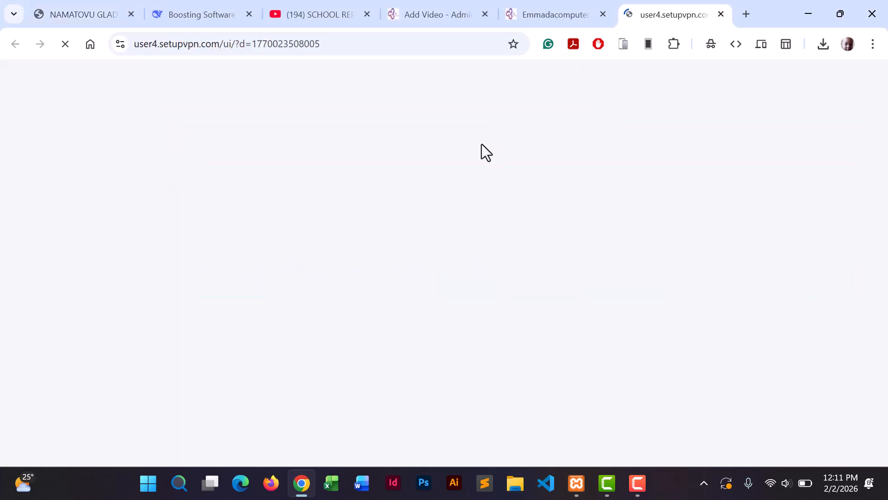
click(79, 14)
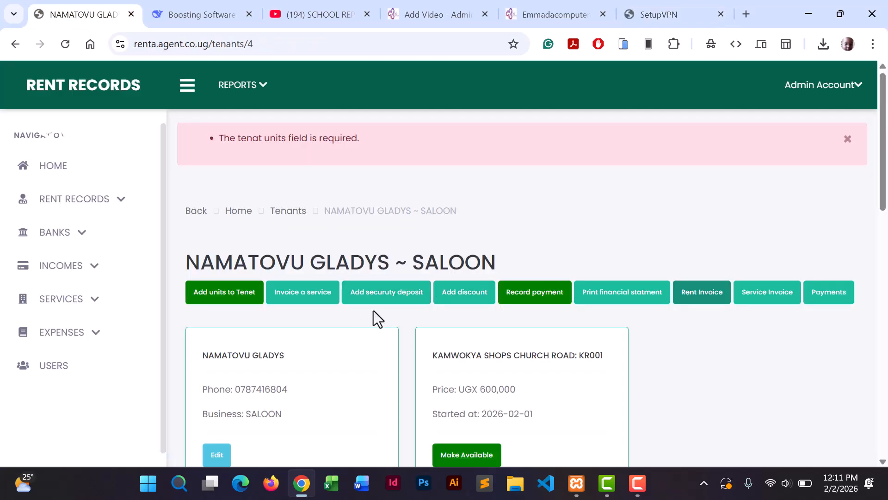
Open the Add security deposit form for the SALOON tenant's unit KR001 and review it.
click(386, 292)
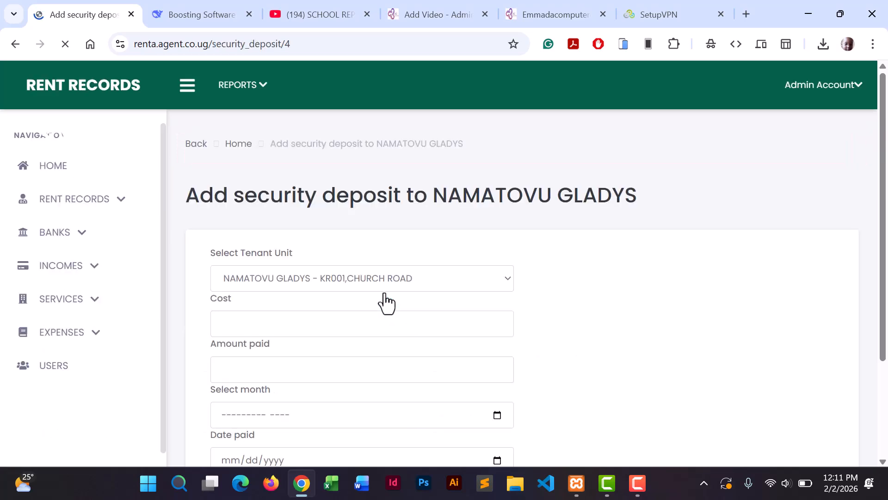
drag(882, 191, 882, 226)
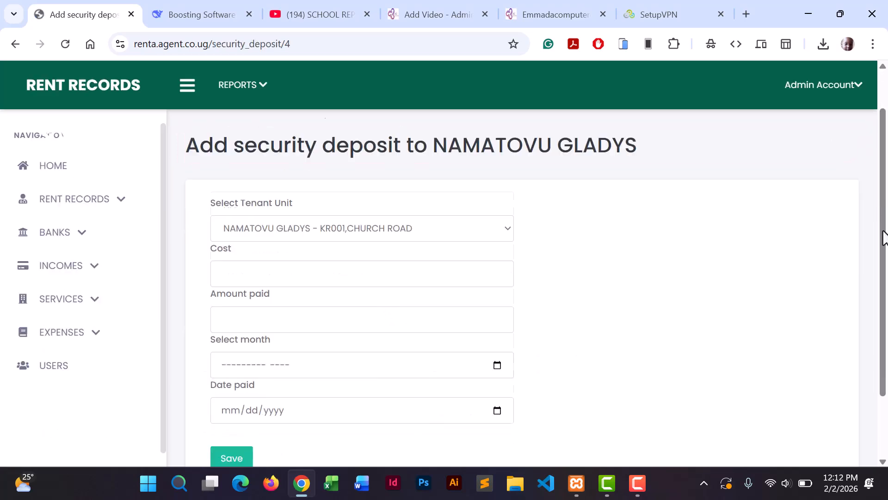
scroll(884, 233, down, 2)
scroll(884, 229, up, 1)
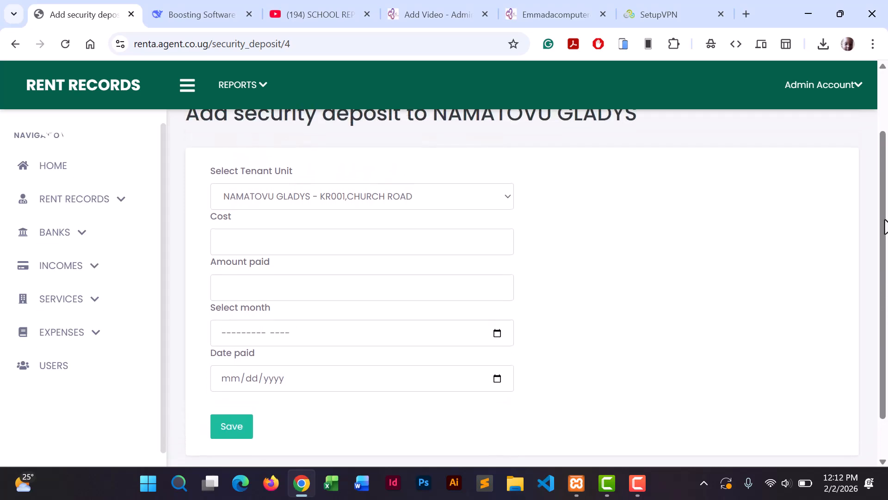
scroll(883, 231, down, 1)
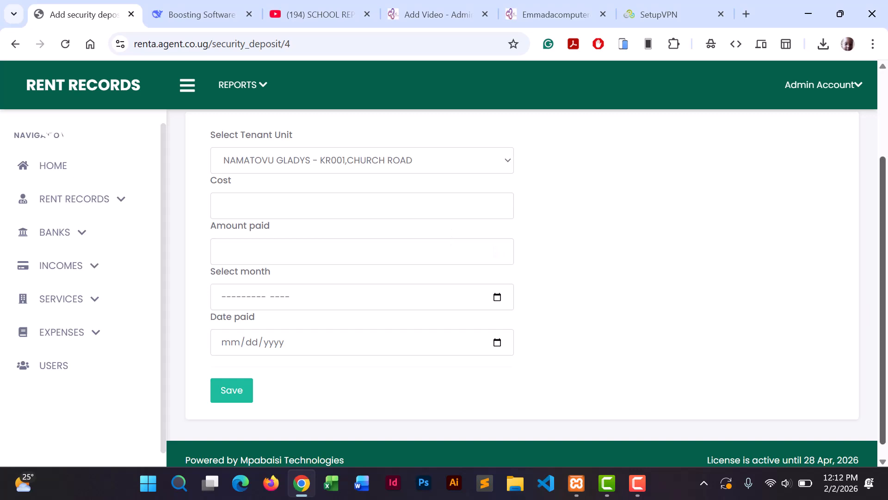
drag(886, 358, 882, 257)
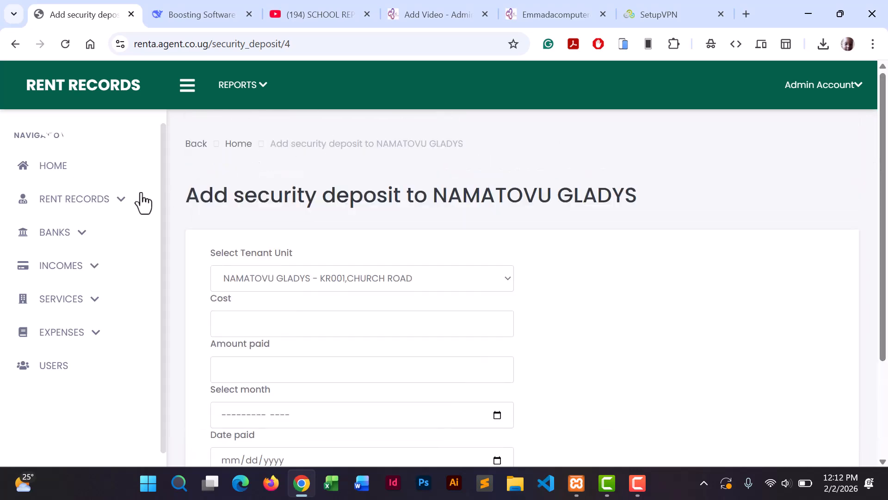
Expand and collapse RENT RECORDS in the sidebar, then expand the BANKS section.
click(89, 211)
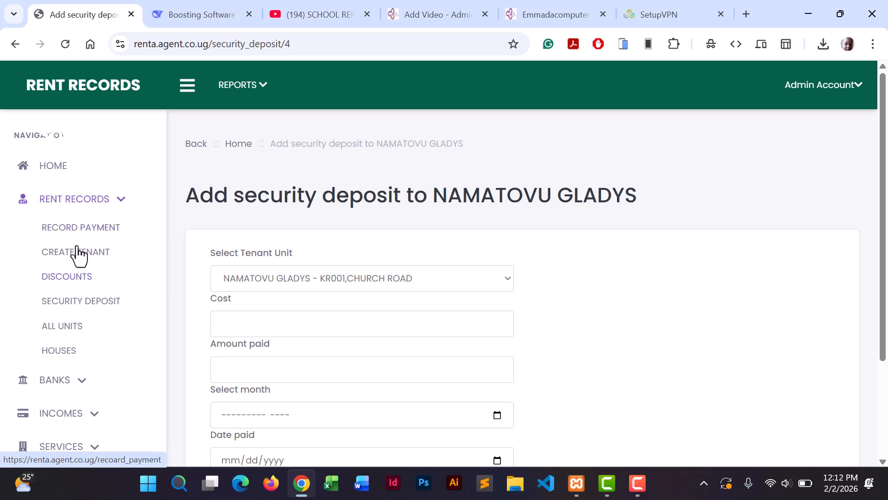
click(96, 202)
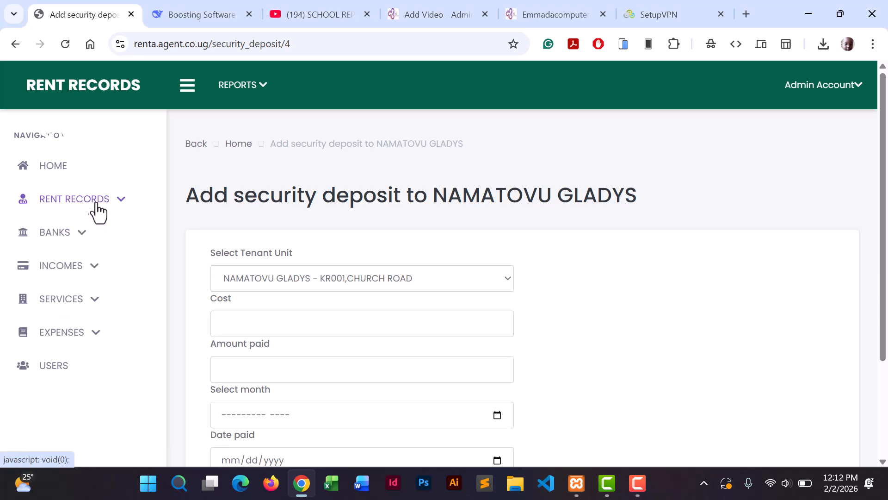
click(82, 237)
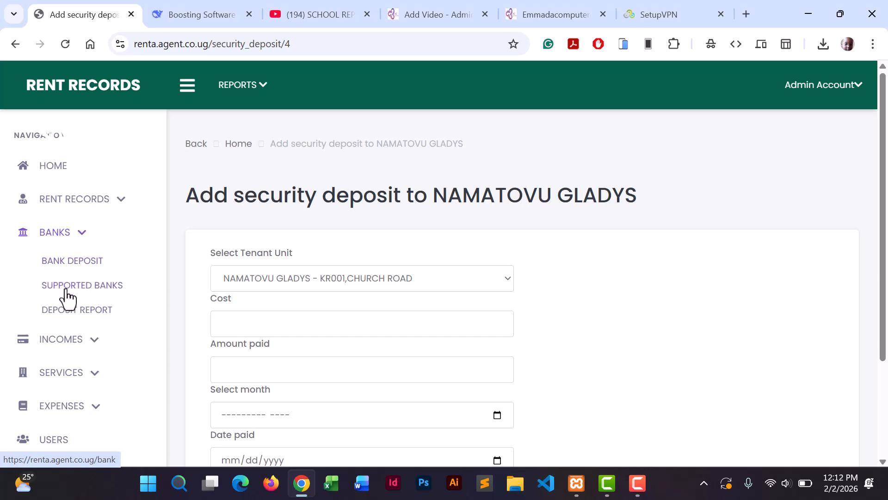
Start a new supported bank named EQUITY BANK with branch WANDEGEYA.
click(68, 287)
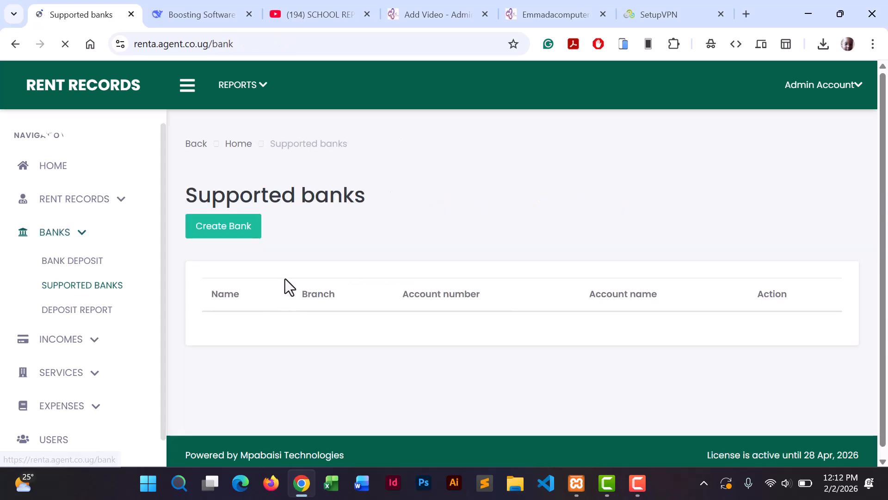
click(246, 226)
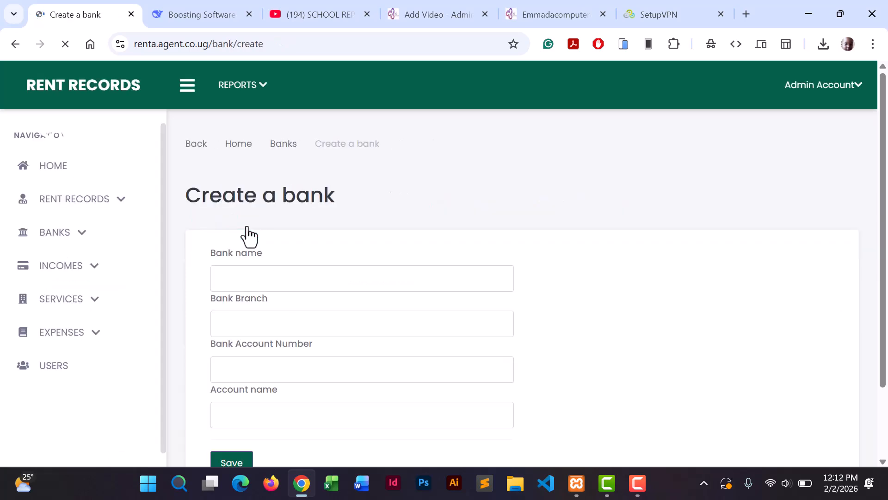
click(260, 284)
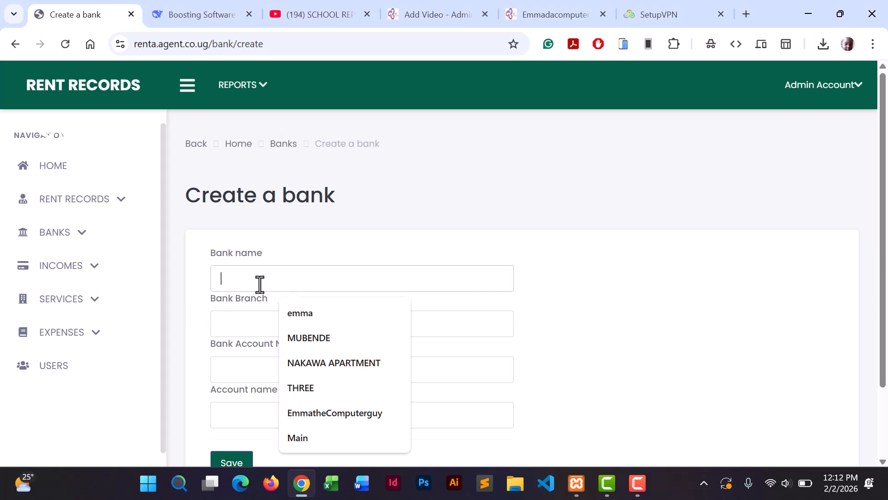
text(EQUITY BANK)
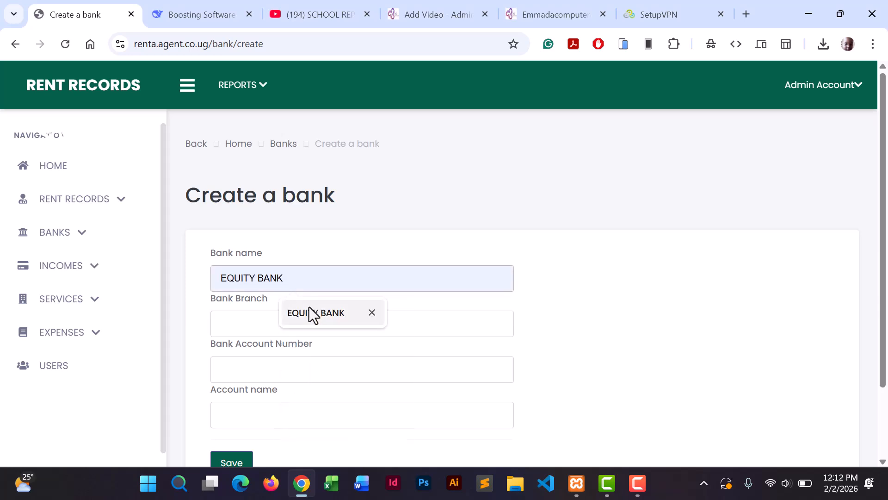
click(309, 307)
click(295, 318)
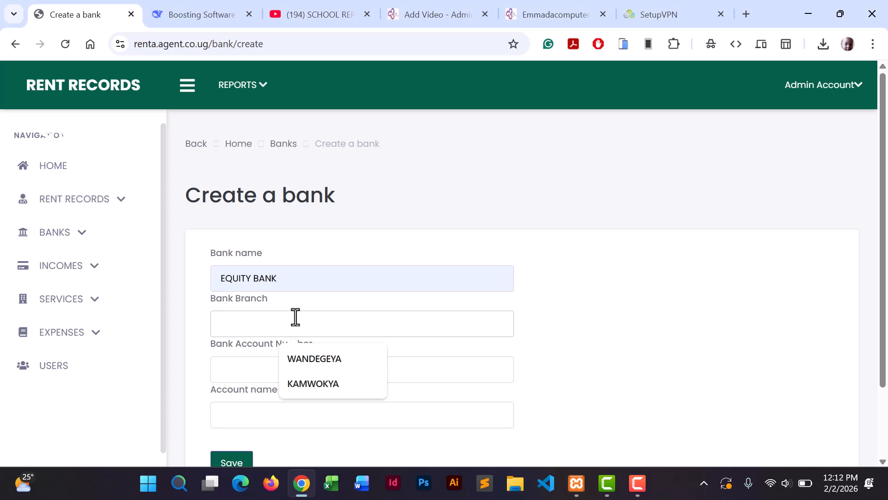
click(309, 359)
Add the bank's account number and account name AZSOLVER TECHNOLOGIES, then save it.
click(268, 370)
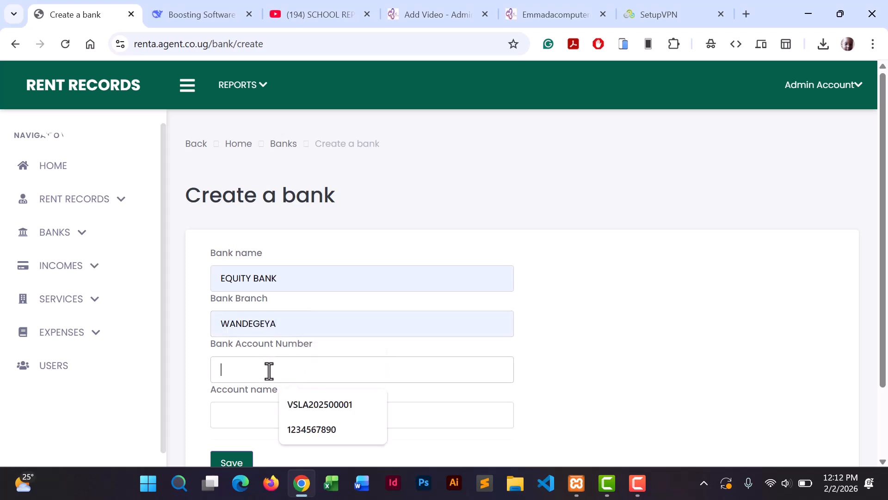
click(305, 401)
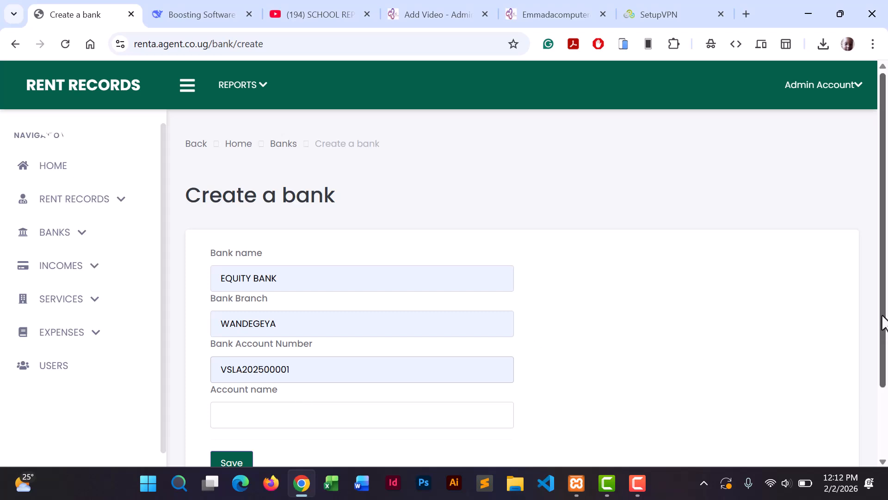
drag(884, 323, 869, 393)
click(266, 328)
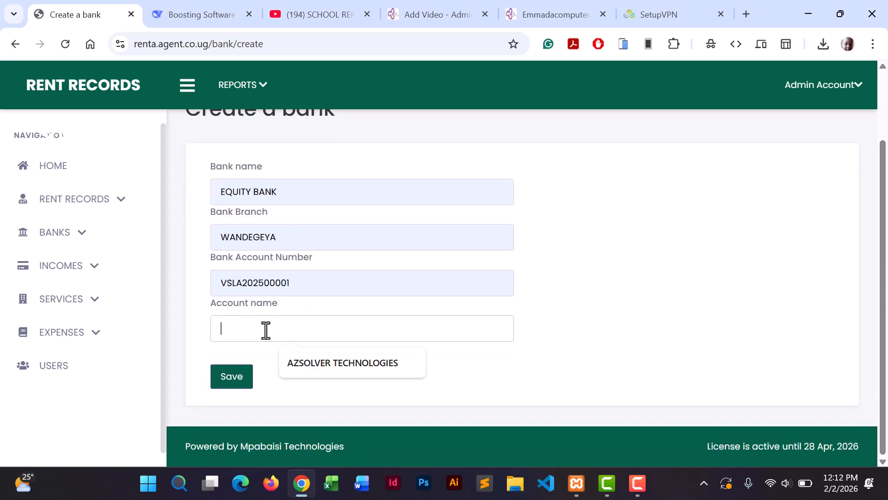
click(308, 363)
click(227, 381)
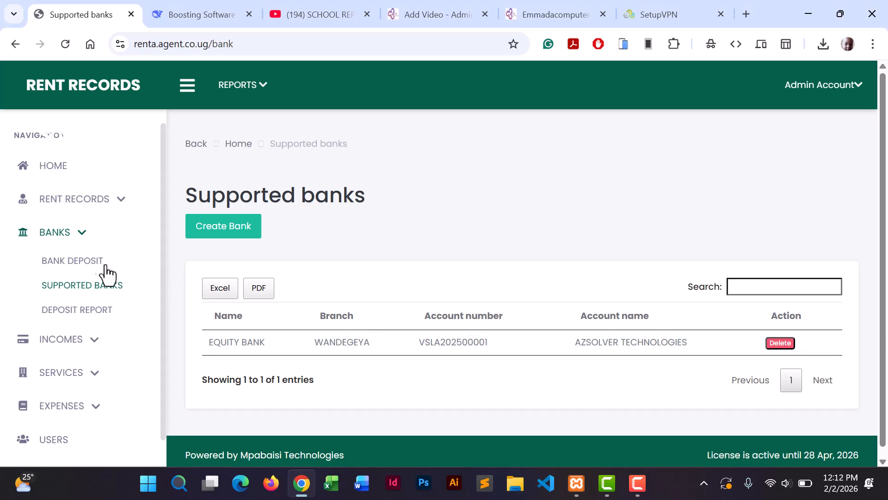
Open a new bank deposit form, leave amount and voucher blank, and expand the BANKS options.
click(73, 262)
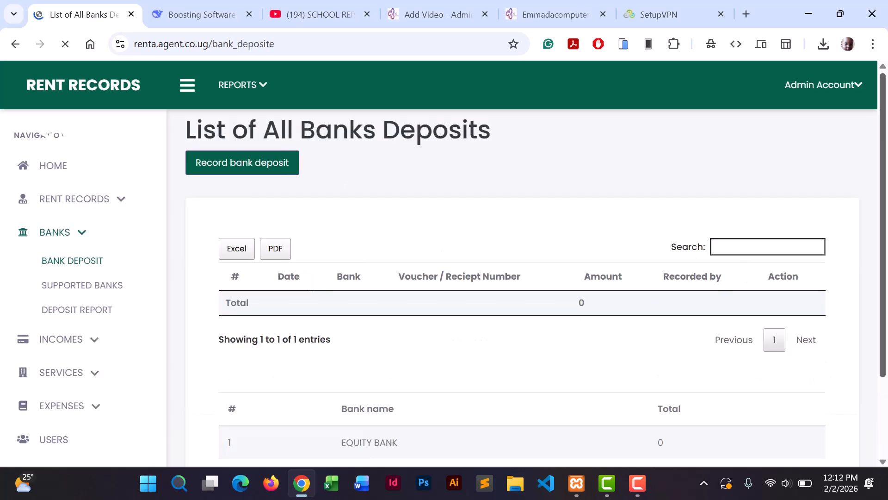
drag(882, 259, 884, 231)
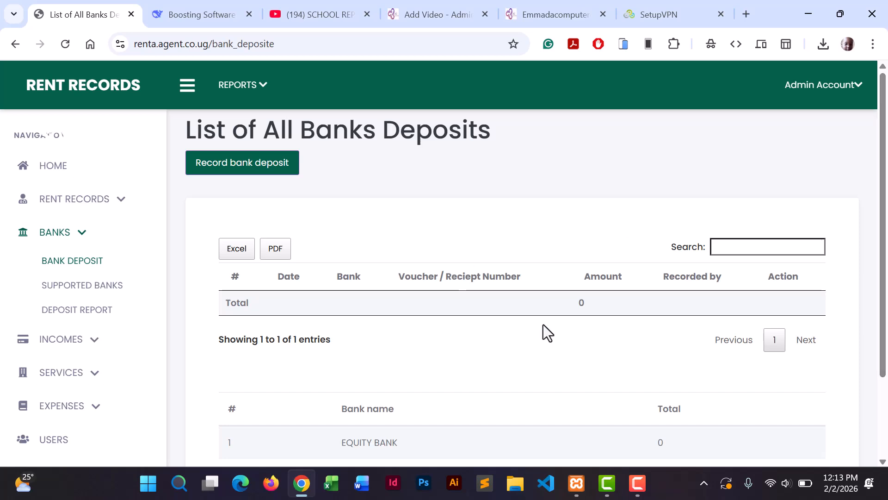
click(250, 170)
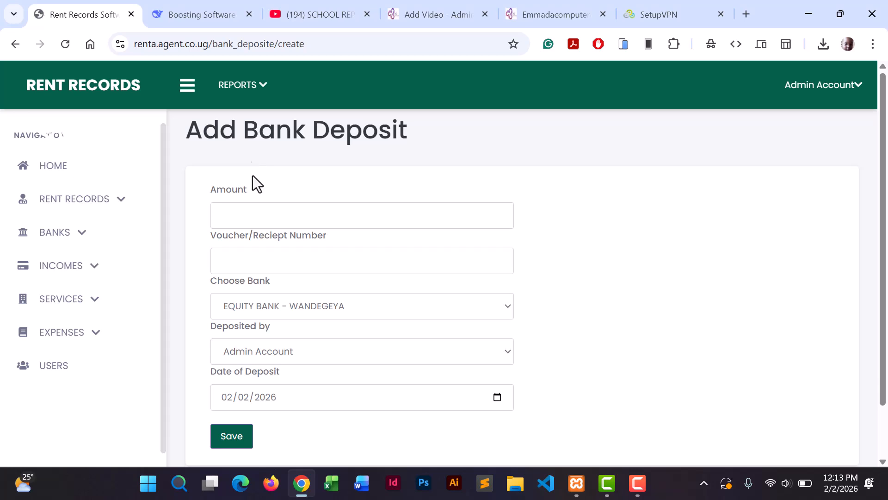
click(250, 214)
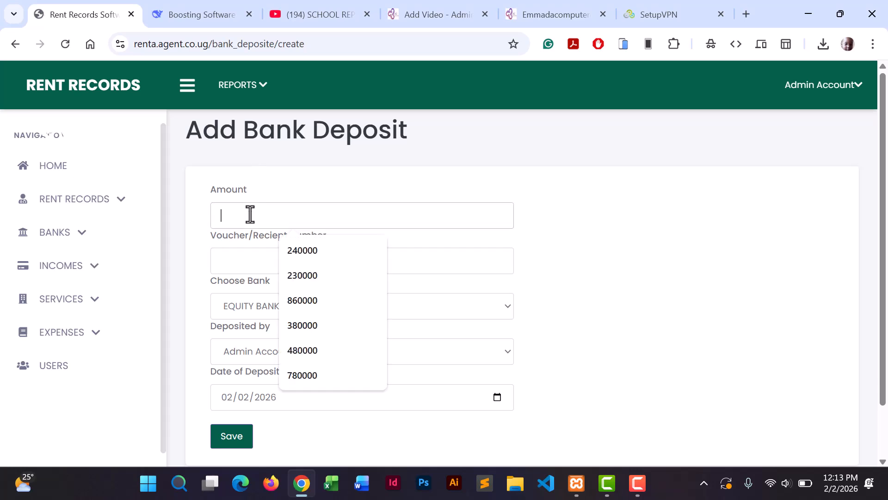
click(232, 259)
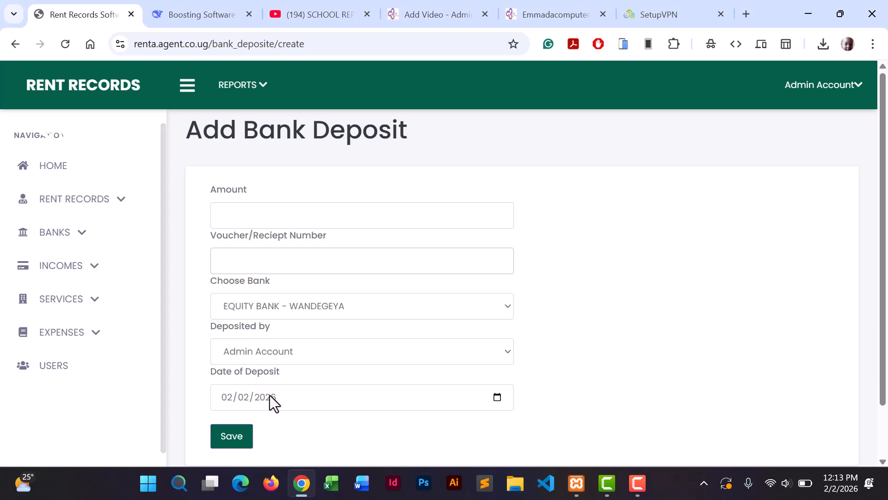
click(82, 239)
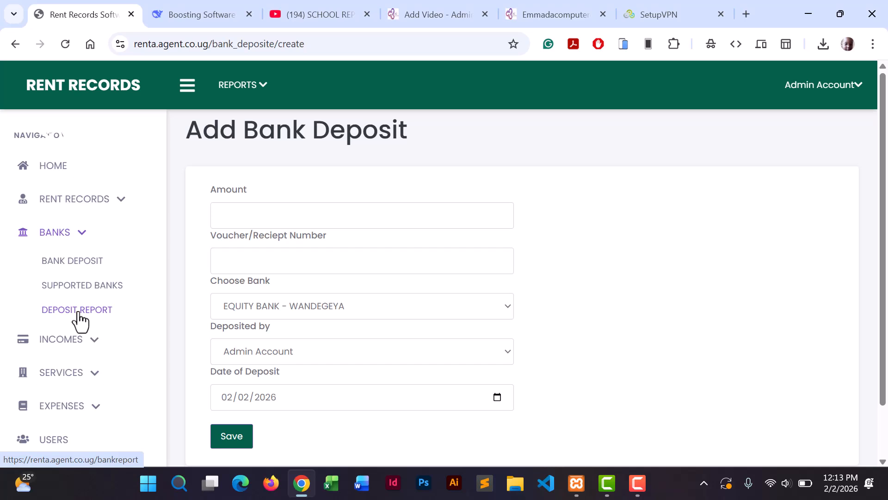
Generate the EQUITY BANK deposit report, review its zero total, and expand the INCOMES options.
click(76, 310)
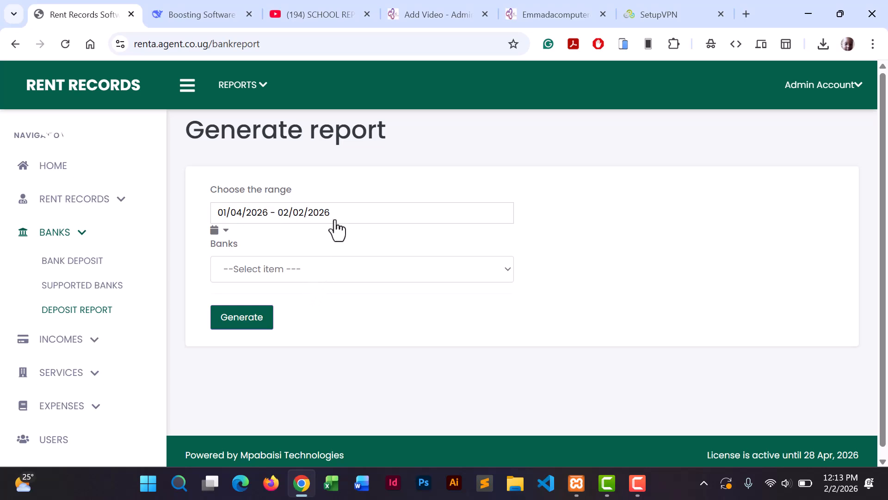
click(327, 268)
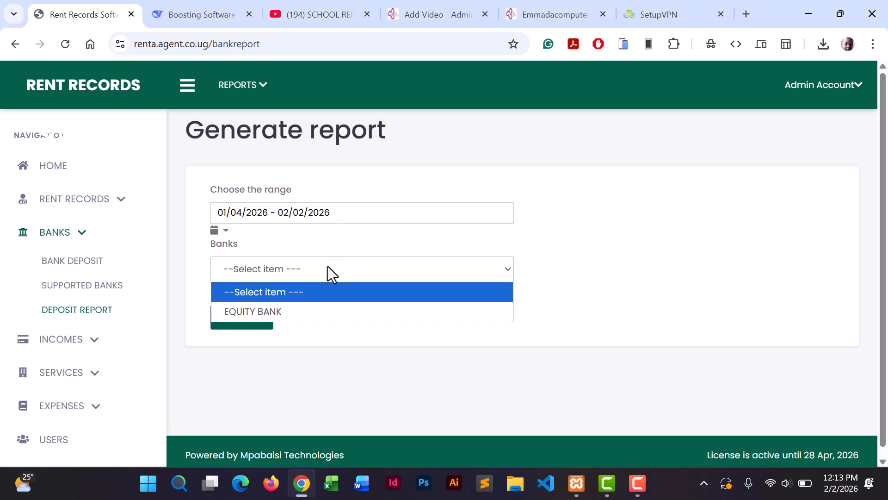
click(292, 311)
click(256, 318)
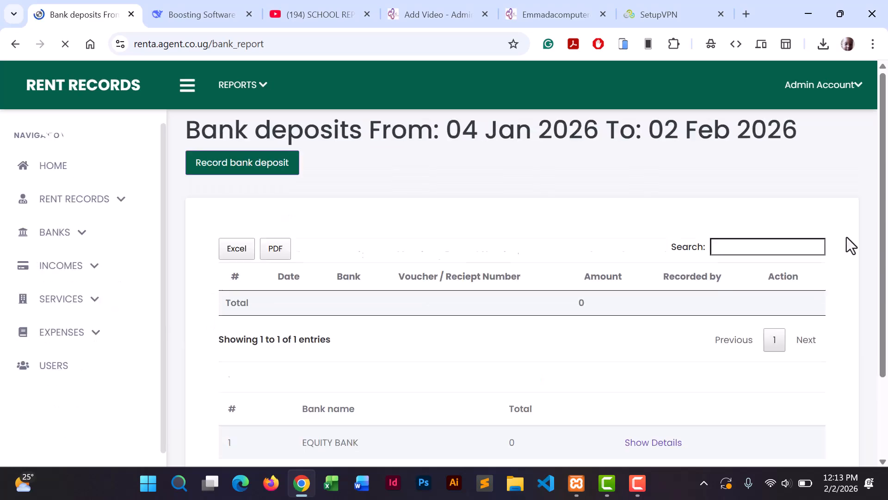
drag(883, 194, 861, 247)
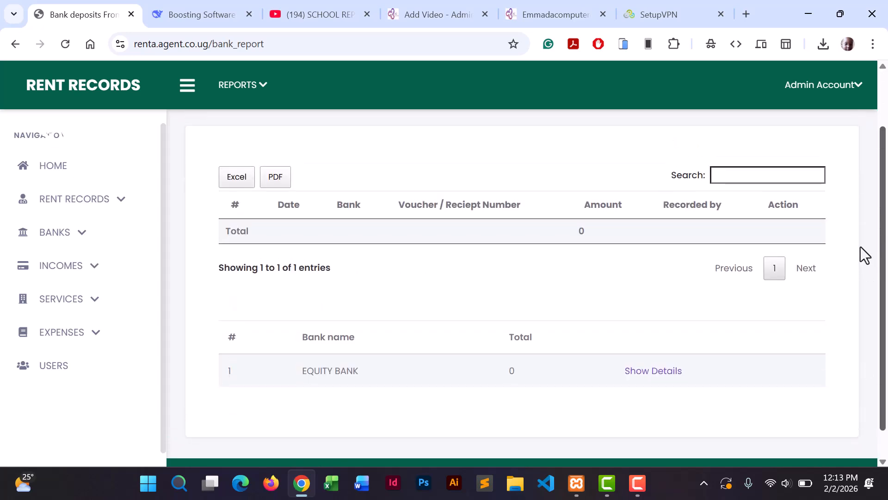
click(95, 272)
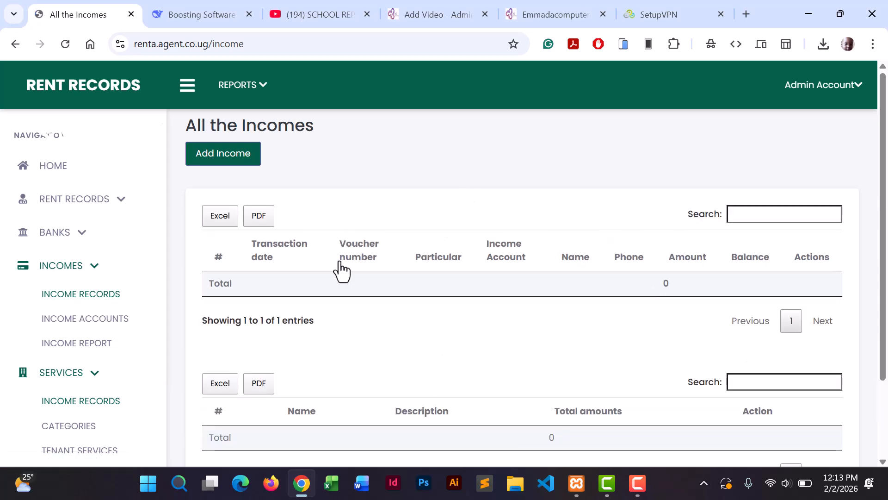
Create income account WATER with description WATER FOR TENANTS.
click(70, 319)
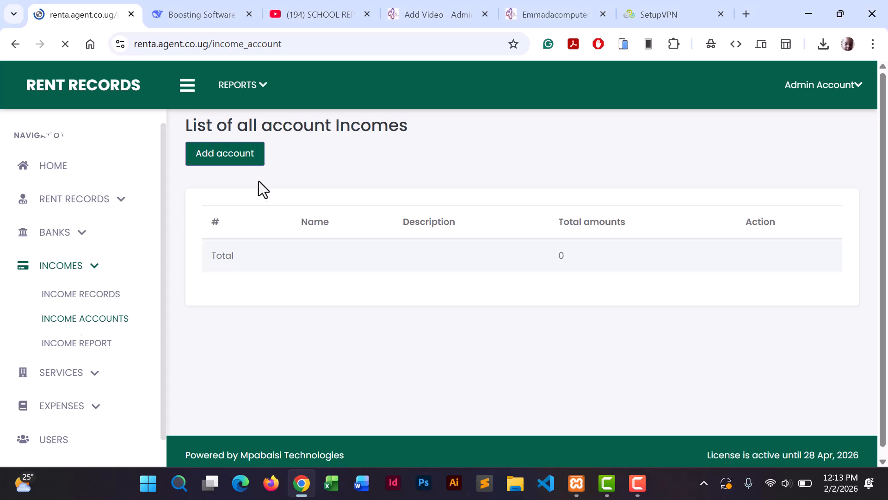
click(229, 155)
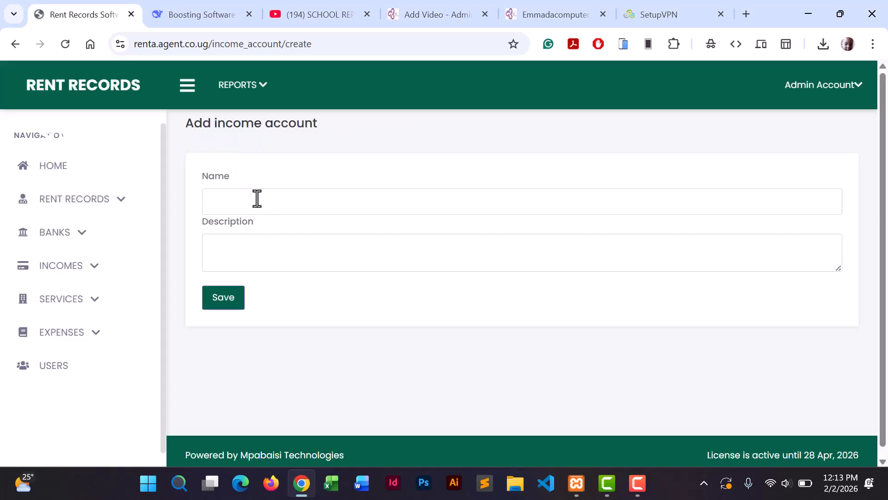
click(257, 199)
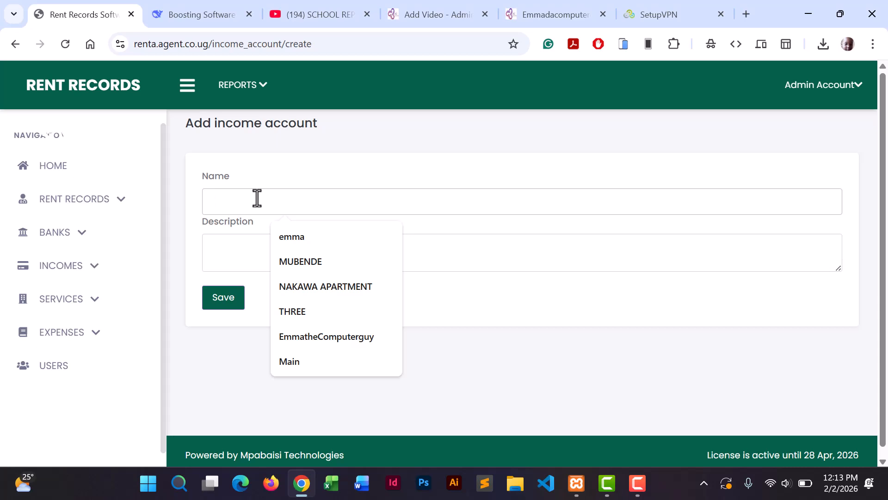
text(WATER)
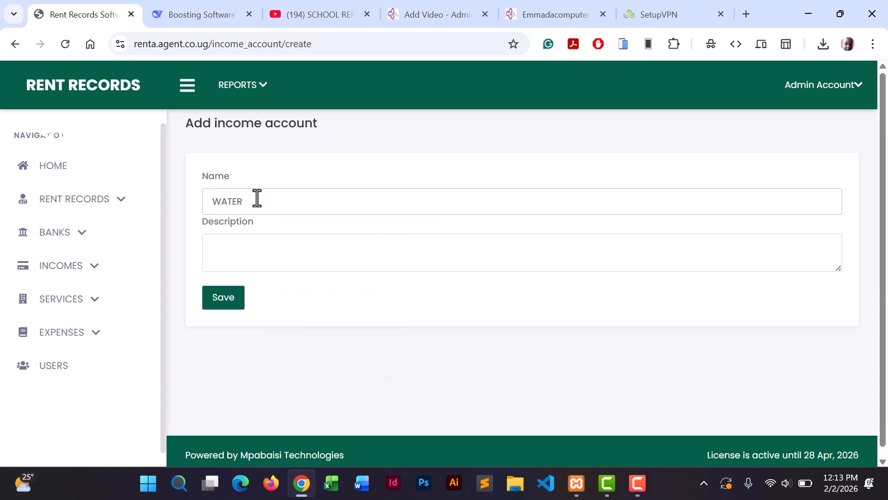
click(253, 238)
text(WATER FOR TENANTS)
click(222, 314)
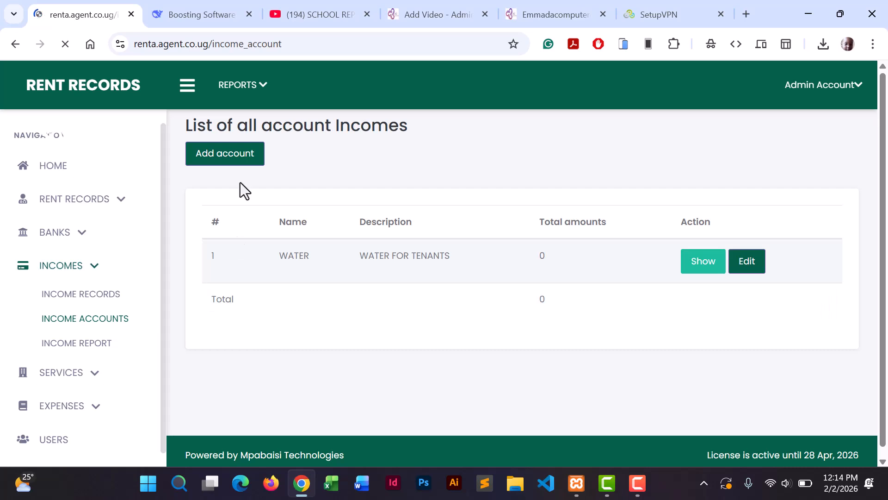
Create a second income account YAAKA with description T=ABC.
click(239, 154)
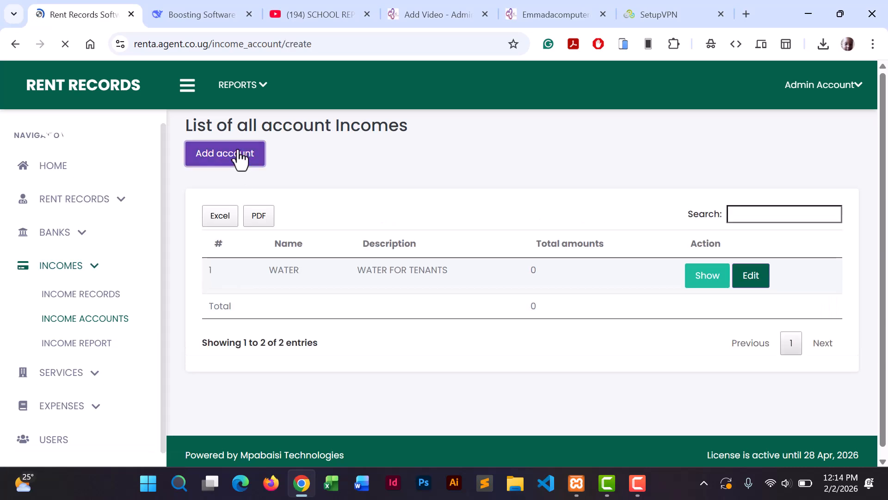
click(238, 211)
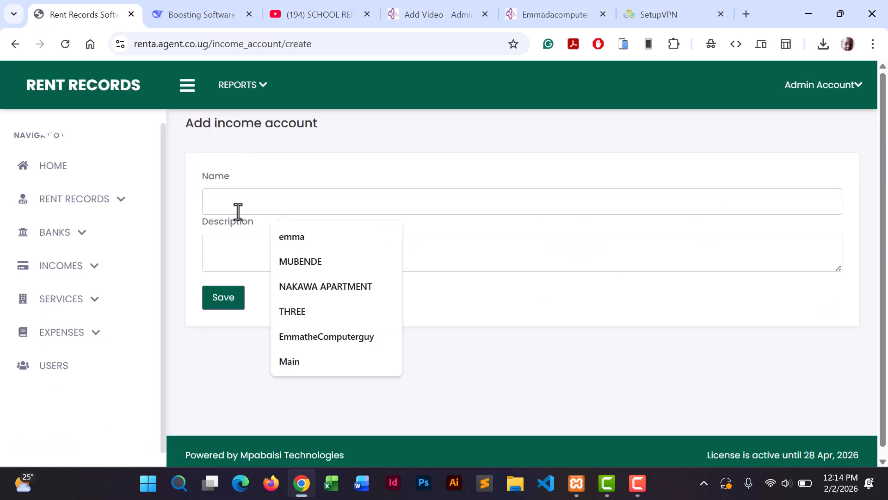
text(YAAKA)
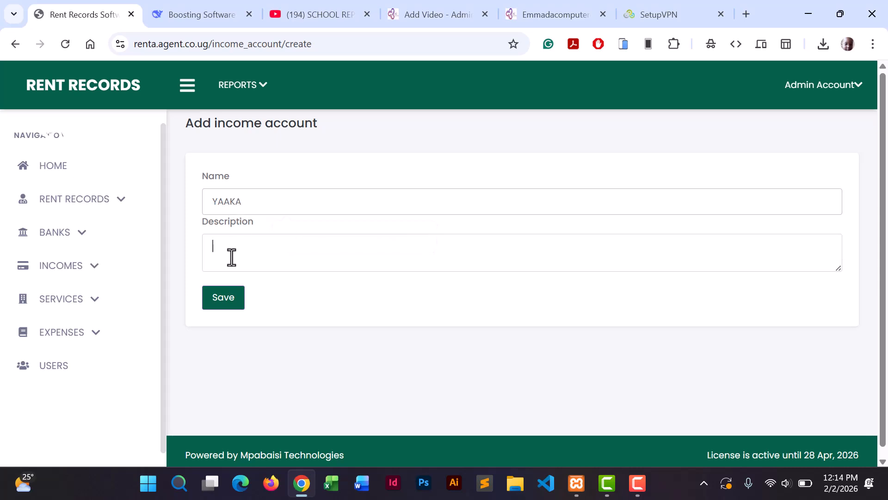
text(T=AB)
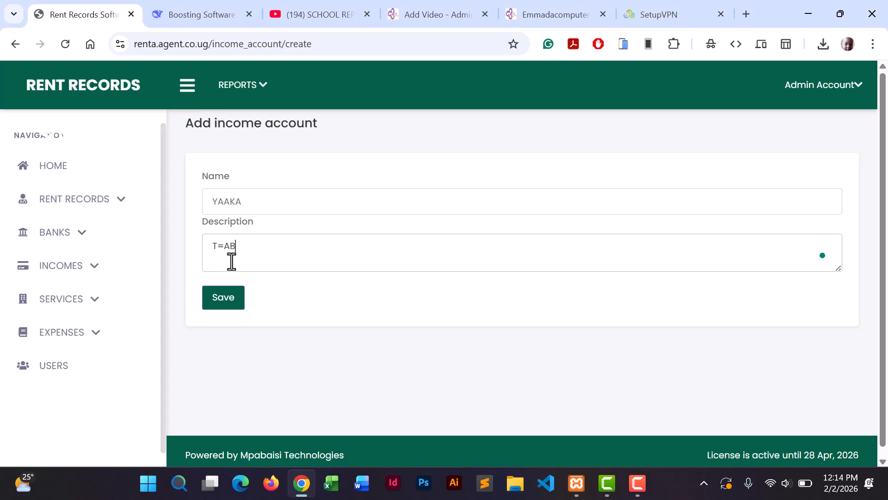
text(C)
click(229, 296)
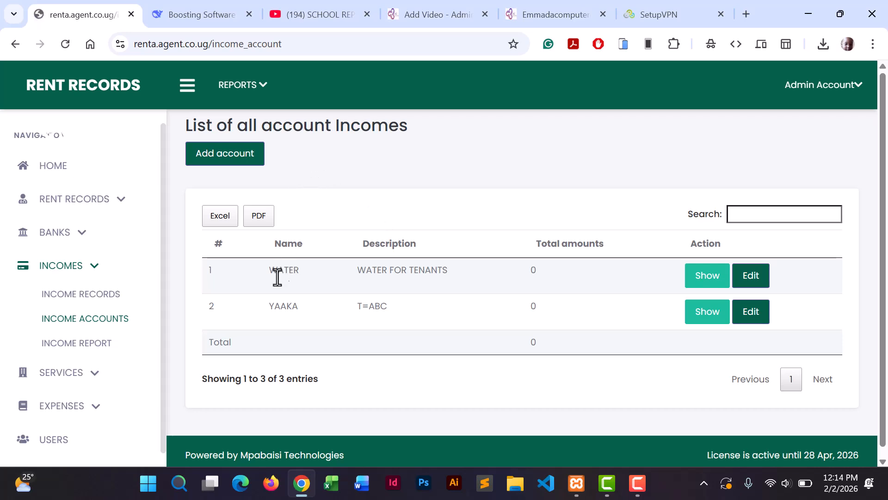
Open the WATER account's incomes from the Income Records accounts table.
click(82, 298)
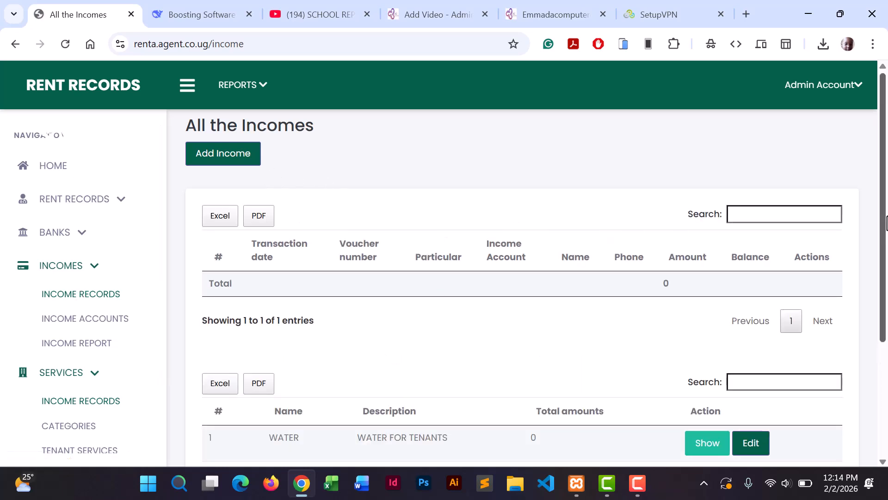
scroll(868, 305, down, 5)
click(705, 278)
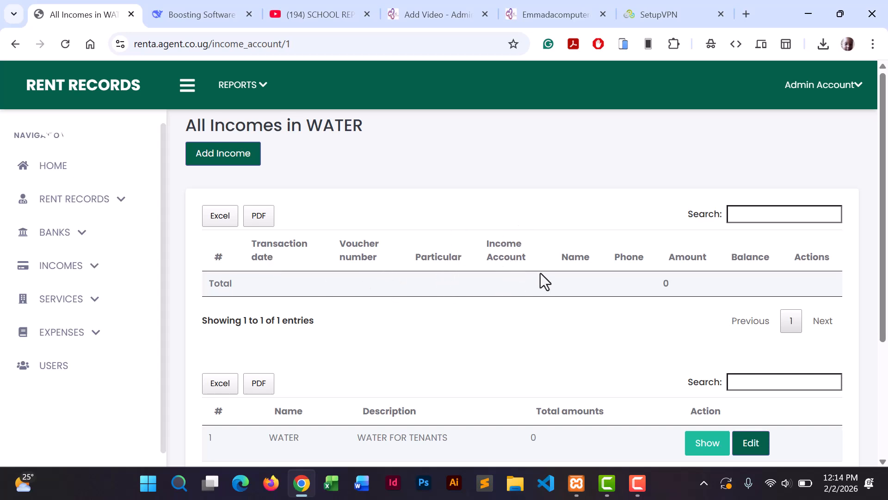
Start a new income dated 02/02/2026 in the WATER account with voucher W001.
click(236, 162)
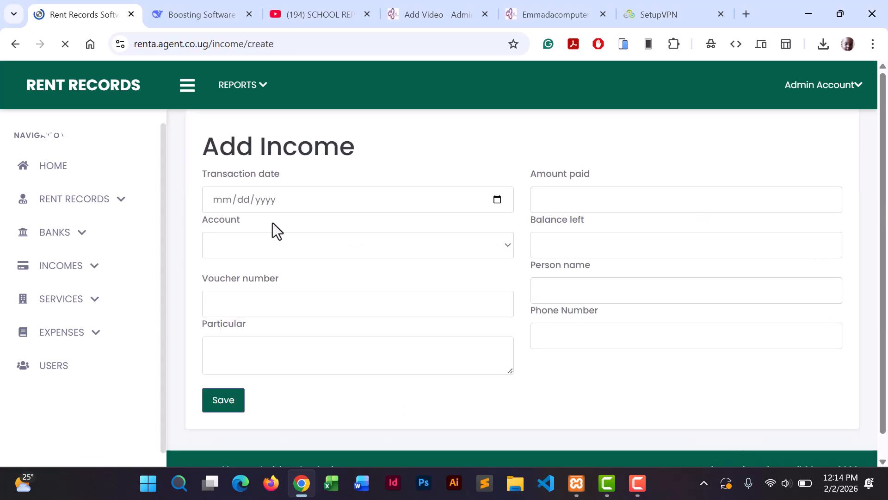
click(499, 204)
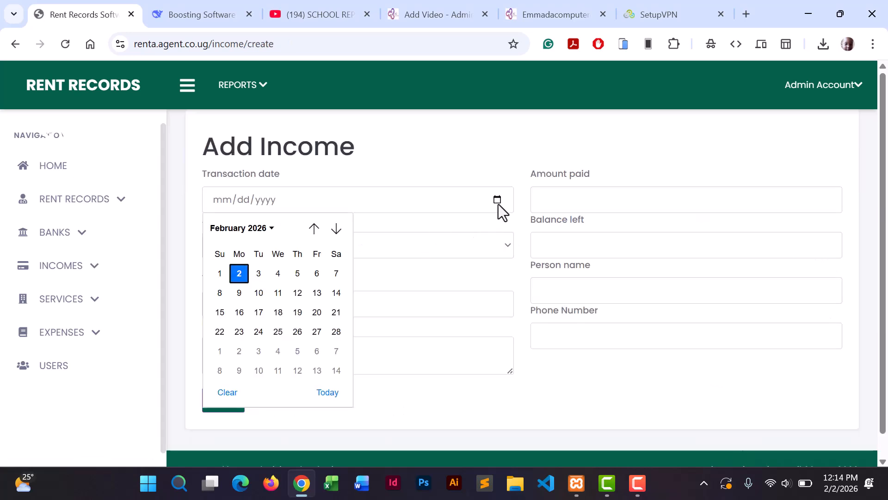
click(238, 272)
click(231, 249)
click(237, 288)
click(244, 305)
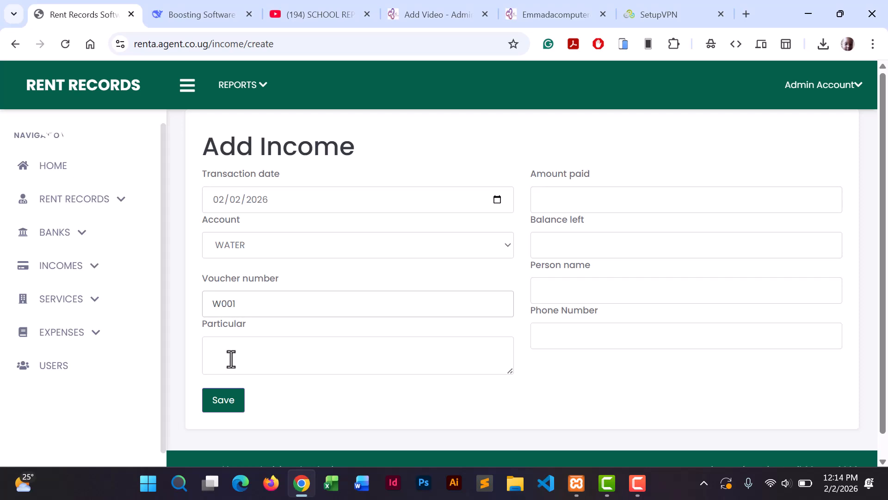
text(WATER)
Enter amount 5000, zero balance and the payer's phone number, then save and confirm.
click(590, 202)
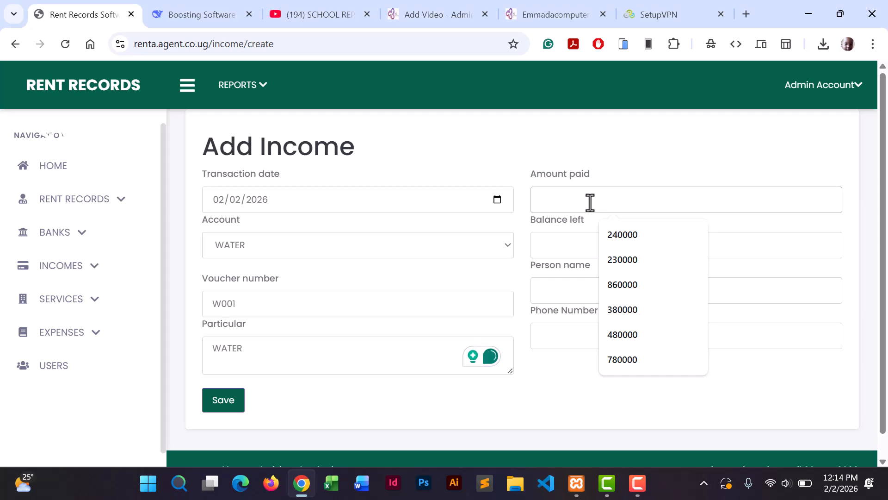
text(5000)
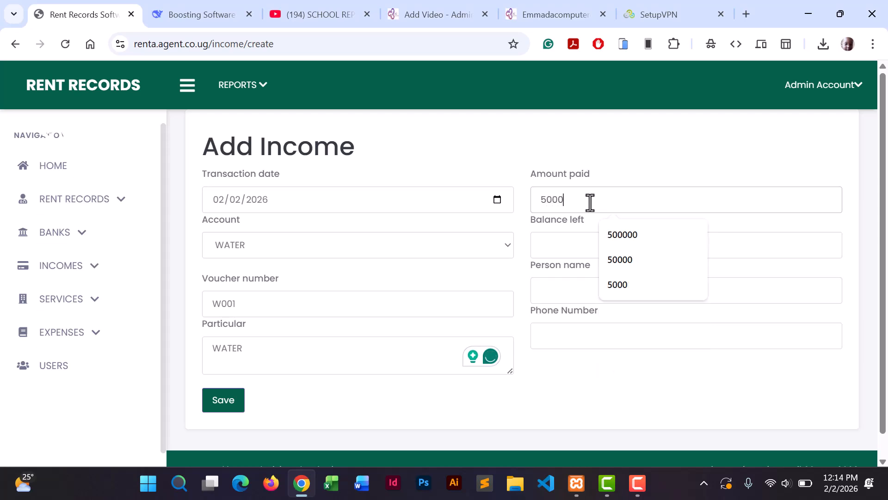
click(567, 248)
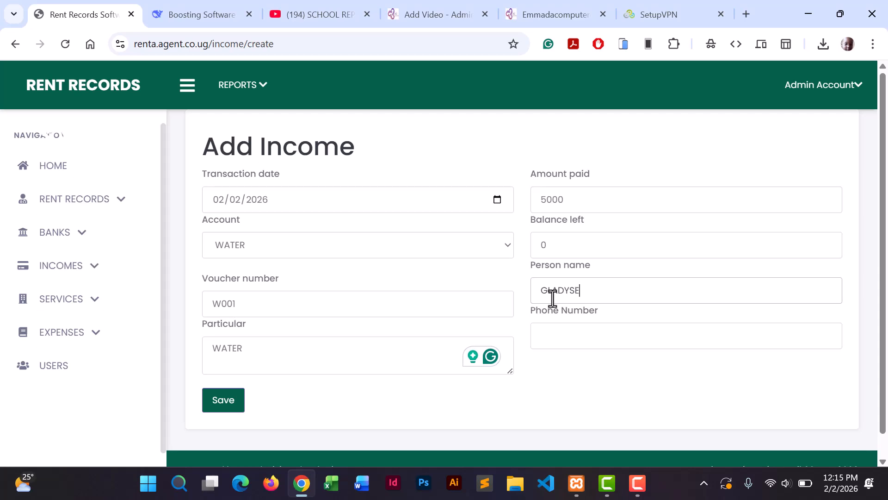
click(573, 346)
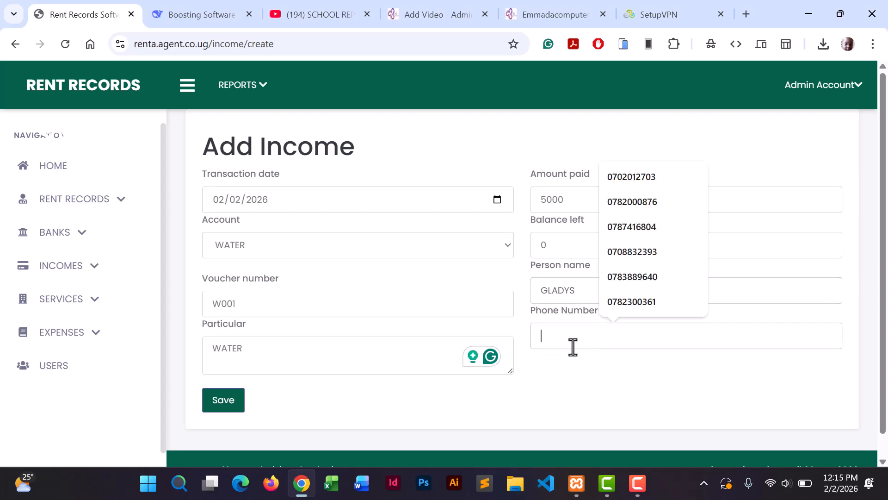
click(622, 305)
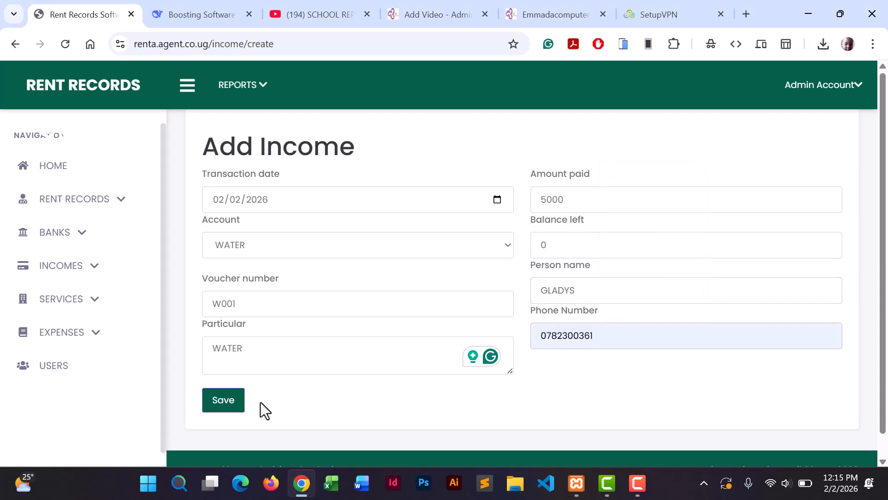
click(223, 399)
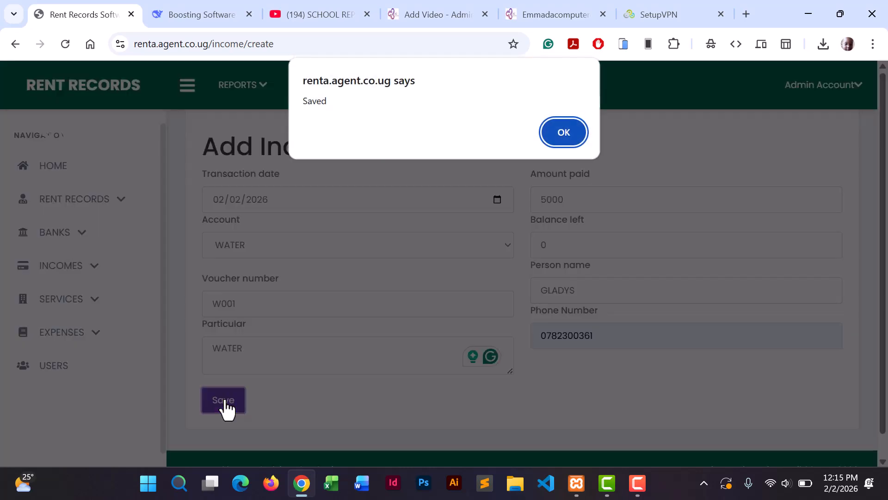
click(553, 137)
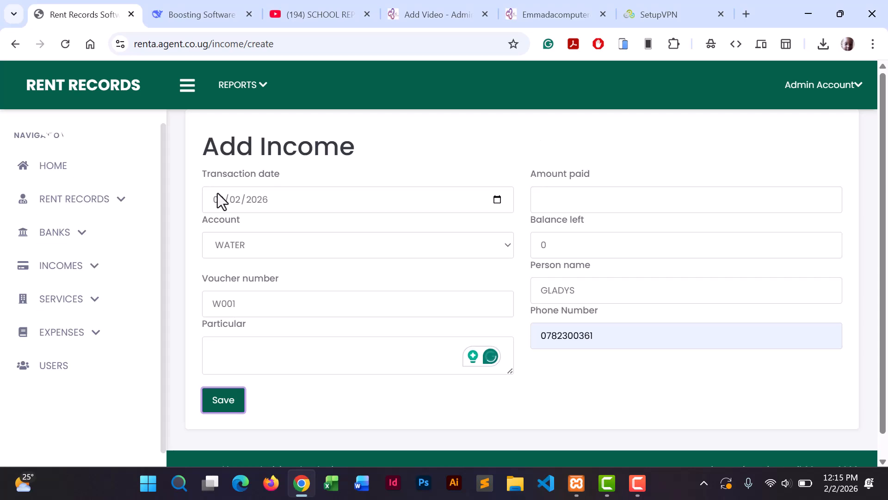
click(74, 271)
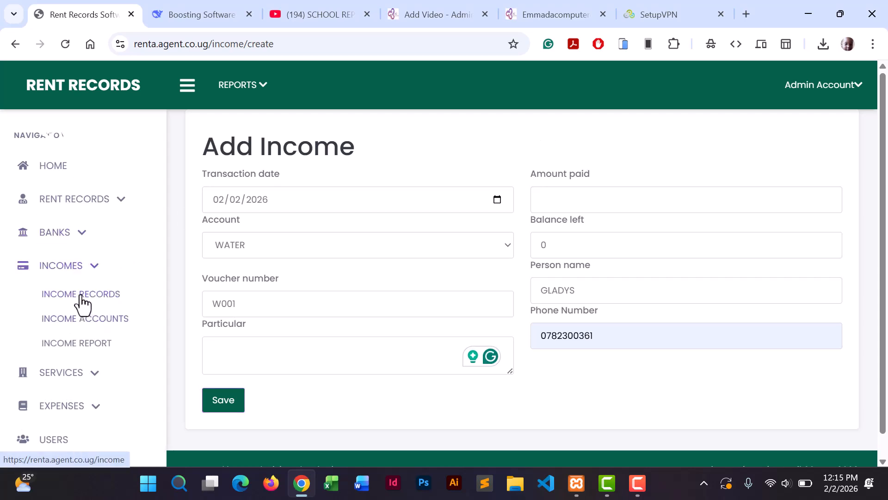
Generate the 04 Jan–02 Feb 2026 income report showing WATER 5,000, YAAKA 0, total 5,000.
click(81, 298)
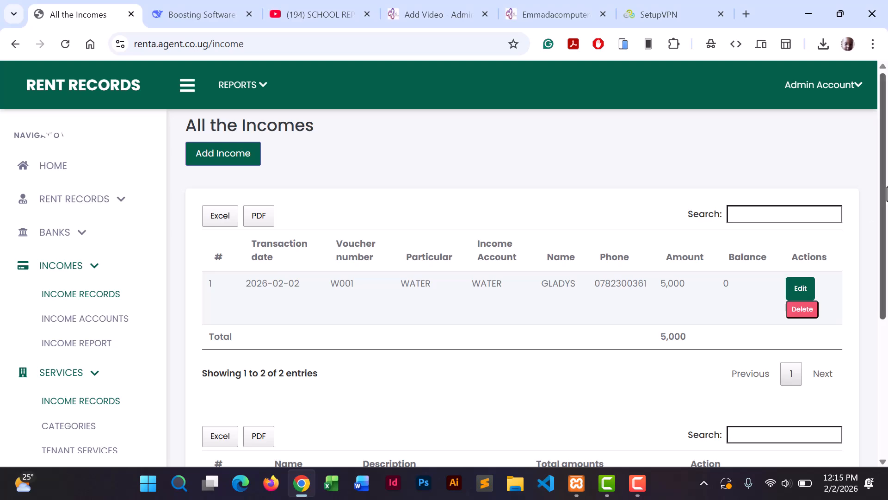
drag(884, 190, 865, 215)
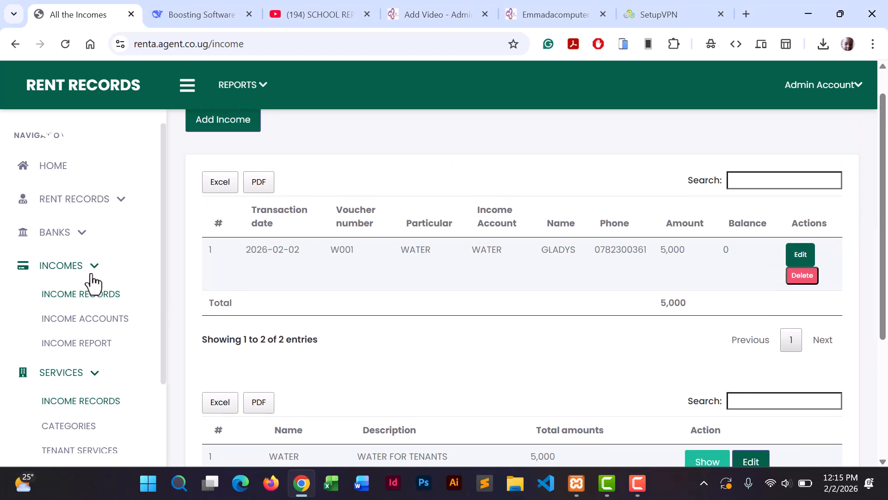
click(76, 344)
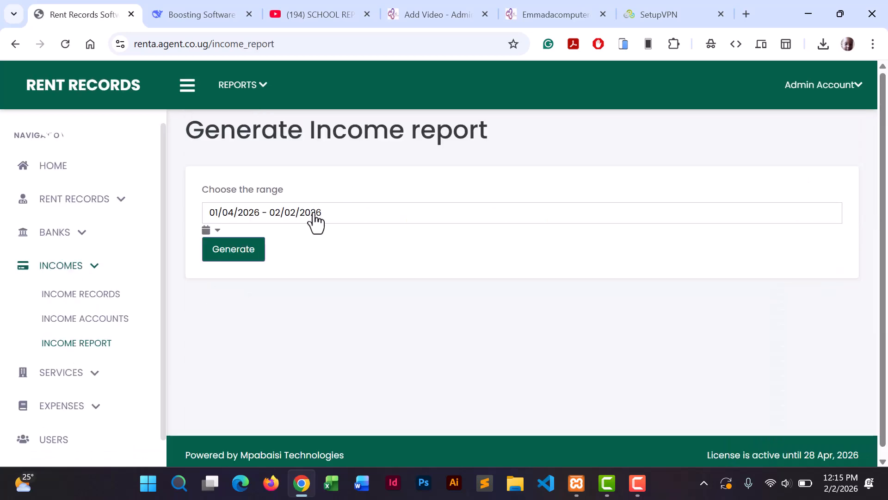
click(233, 256)
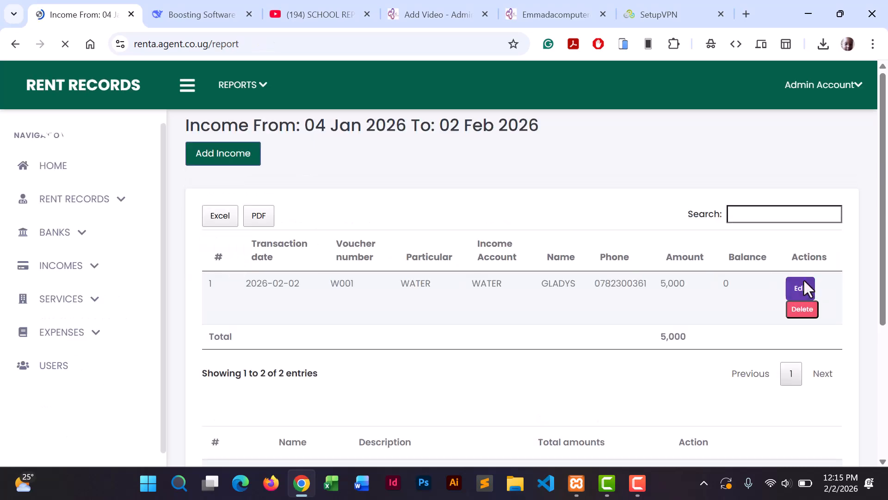
drag(881, 224, 872, 374)
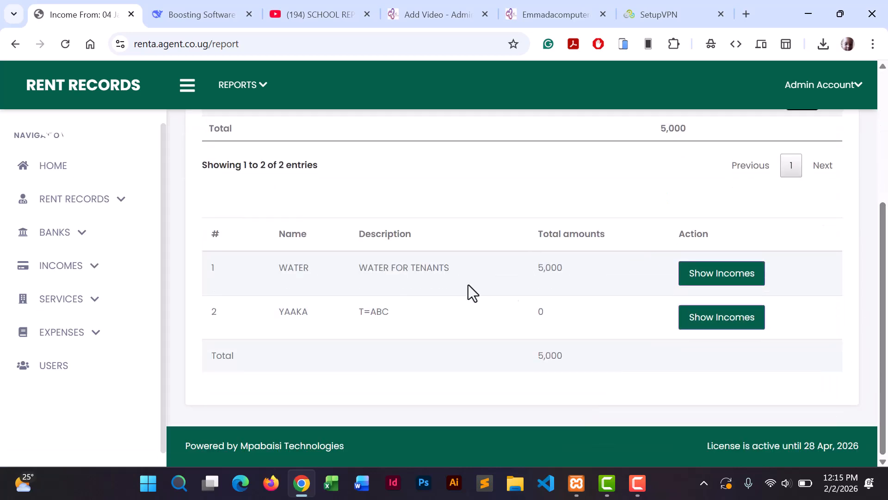
click(79, 301)
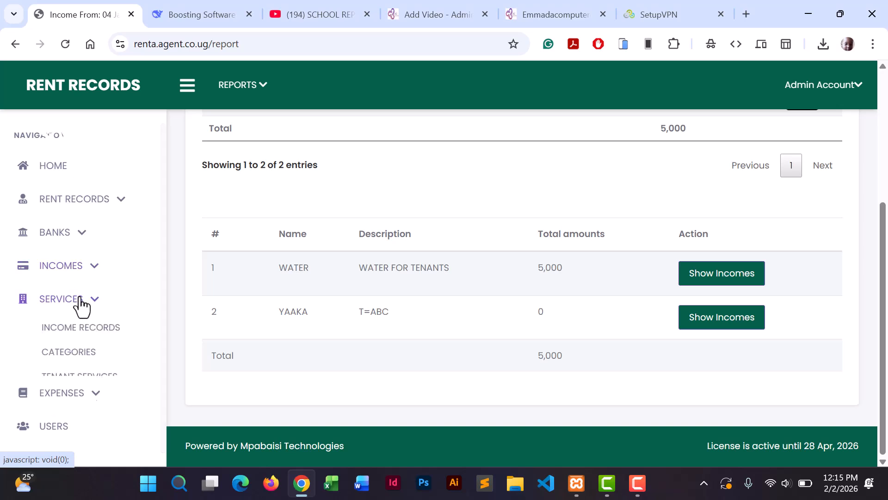
Go to the expense accounts list, still empty with total 0, dismissing the table alert.
click(73, 357)
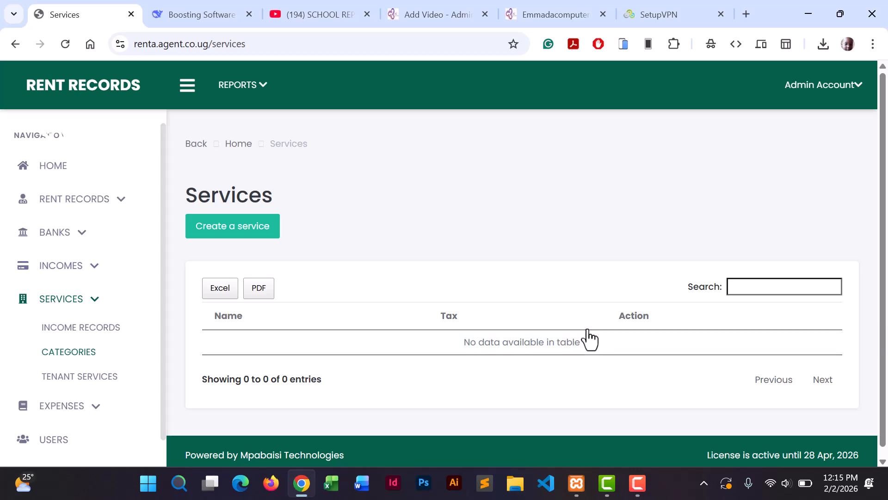
click(74, 301)
click(76, 333)
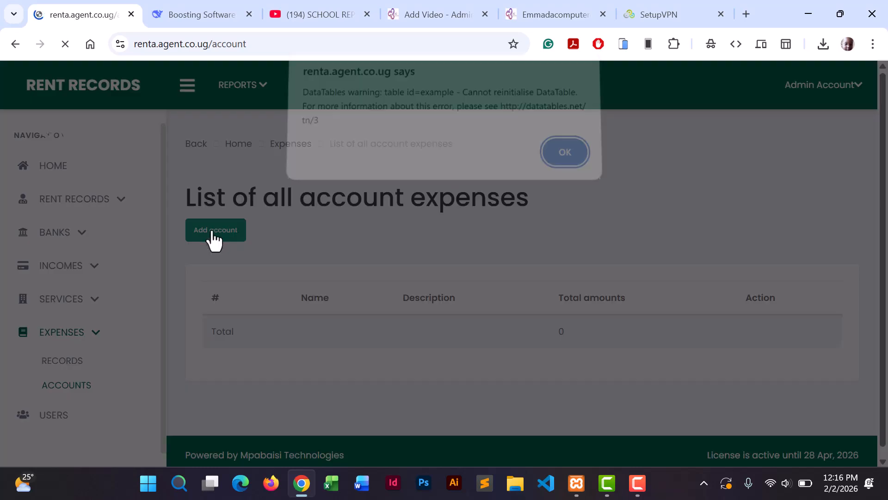
click(567, 161)
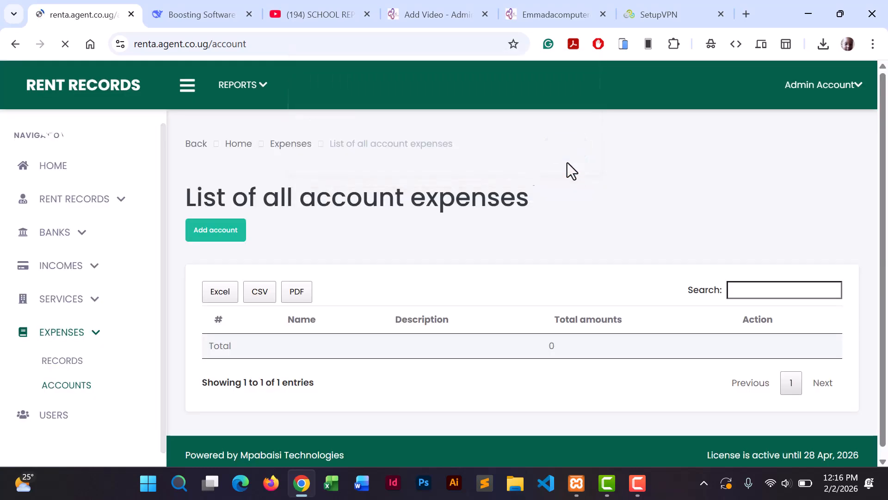
Add an expense account named ELECTRICTY and dismiss the table alert.
click(217, 231)
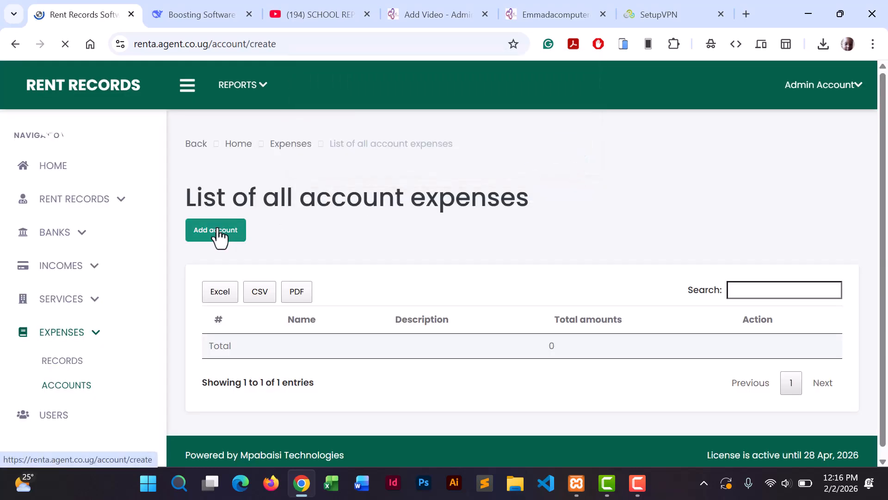
click(233, 269)
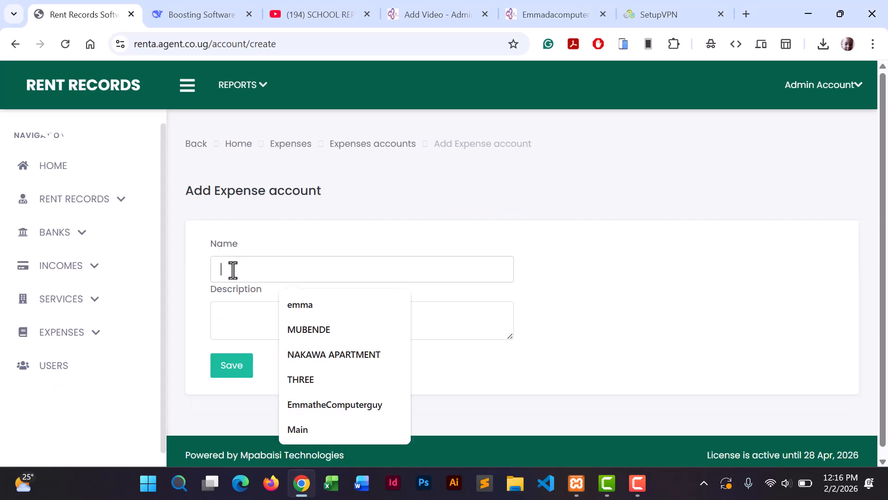
text(EL)
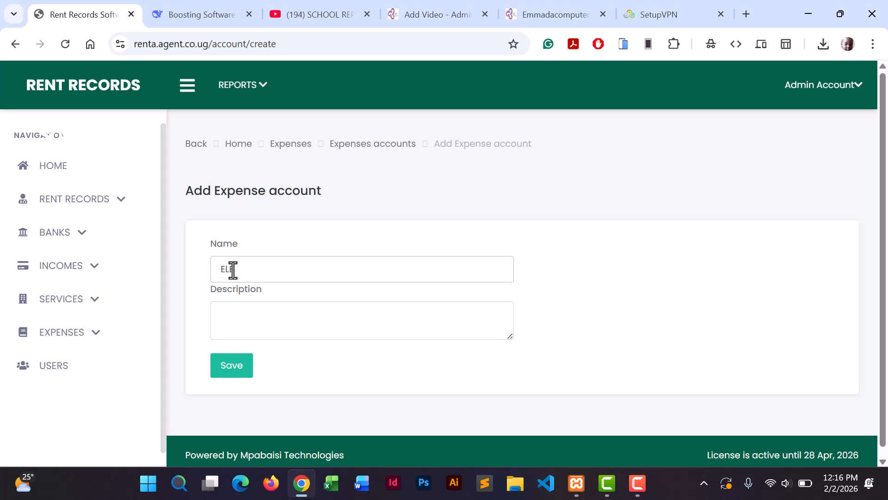
key(BackSpace)
key(BackSpace)
text(EL)
click(232, 368)
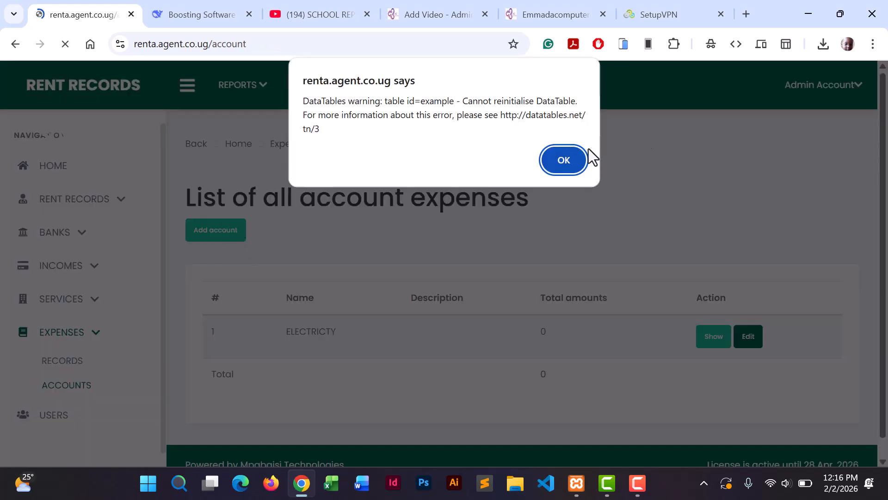
click(560, 160)
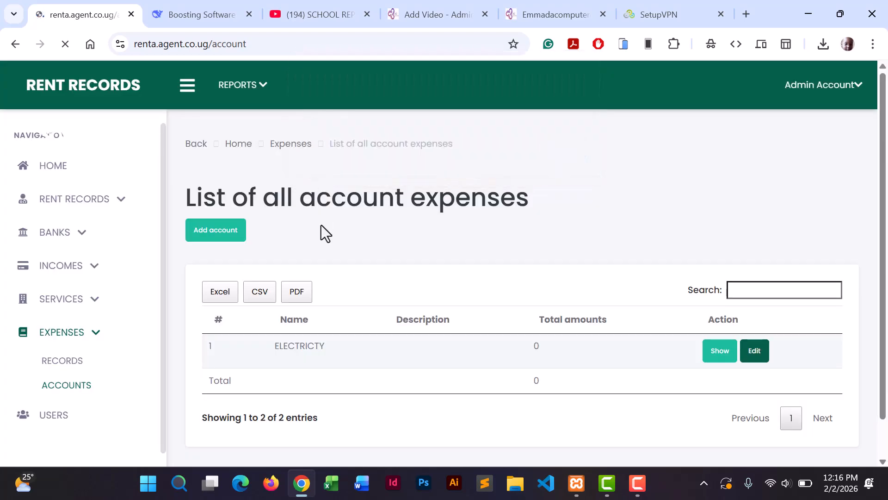
Add a second expense account named KASASILO and dismiss the alert.
click(214, 231)
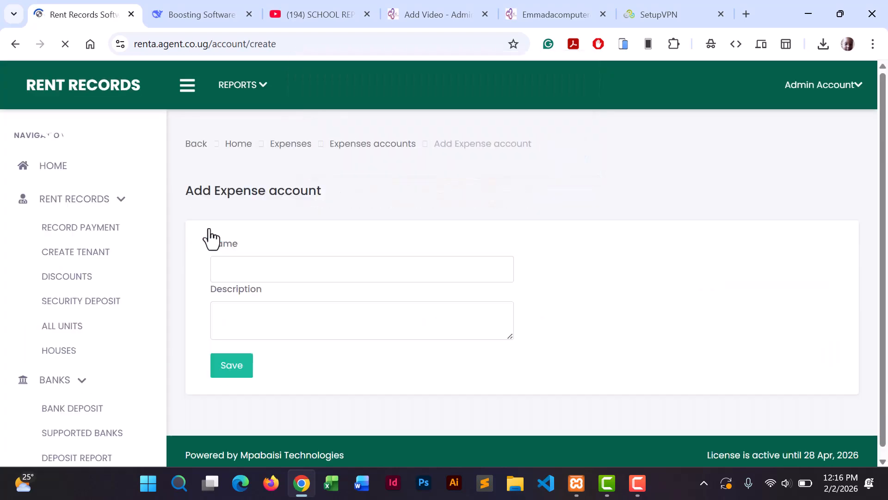
click(242, 266)
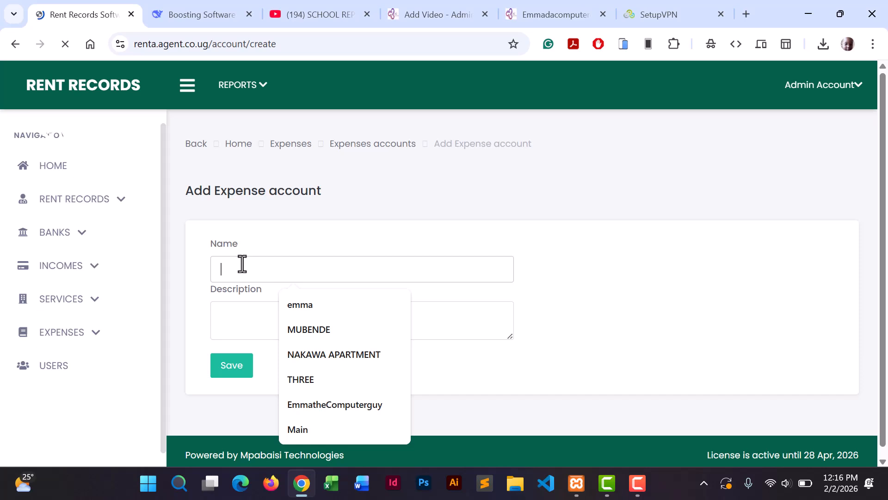
text(KAS)
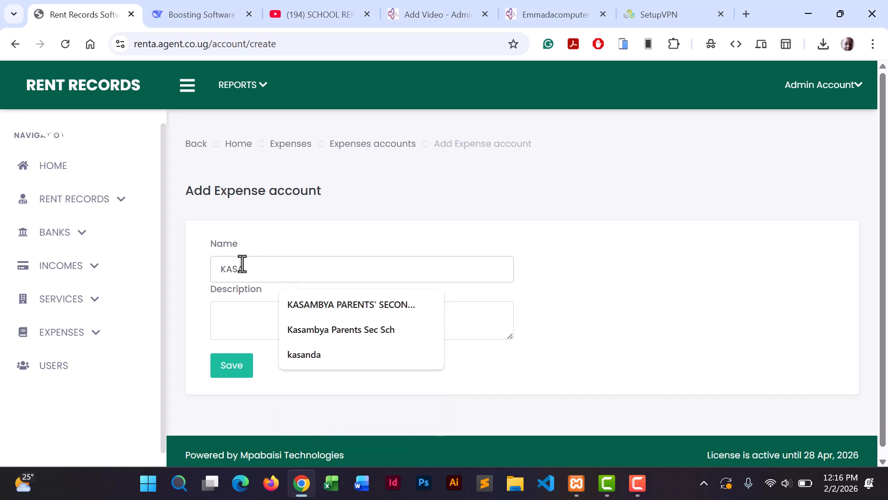
text(ASILO)
click(234, 368)
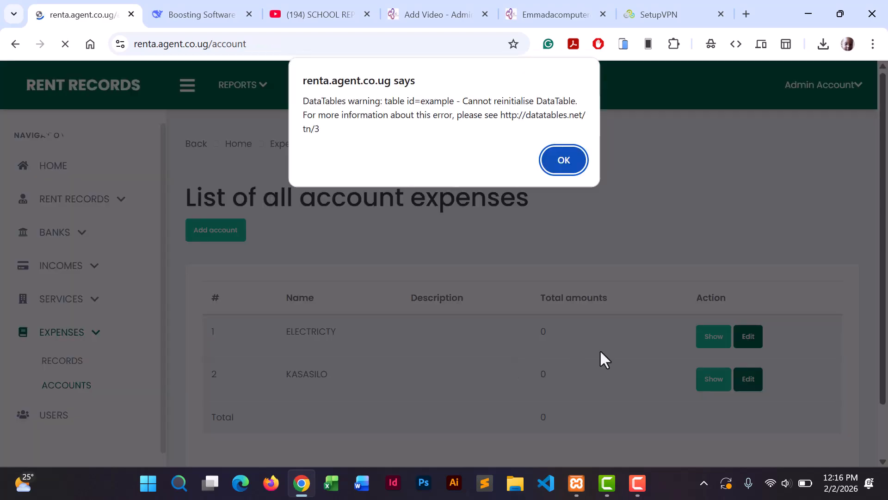
click(564, 151)
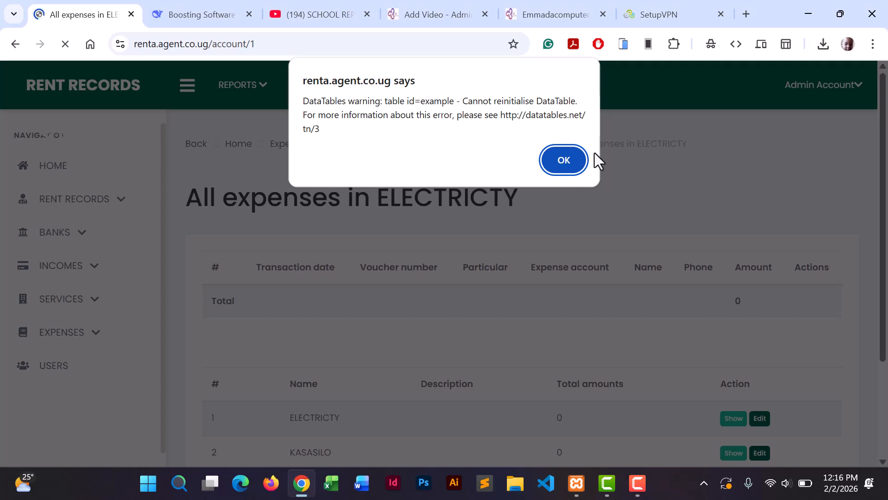
Dismiss both DataTables warning alerts.
click(561, 167)
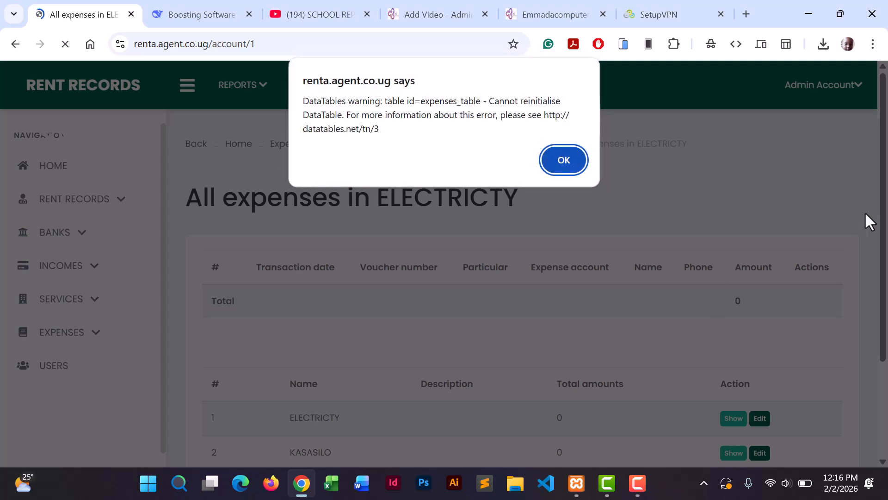
click(565, 166)
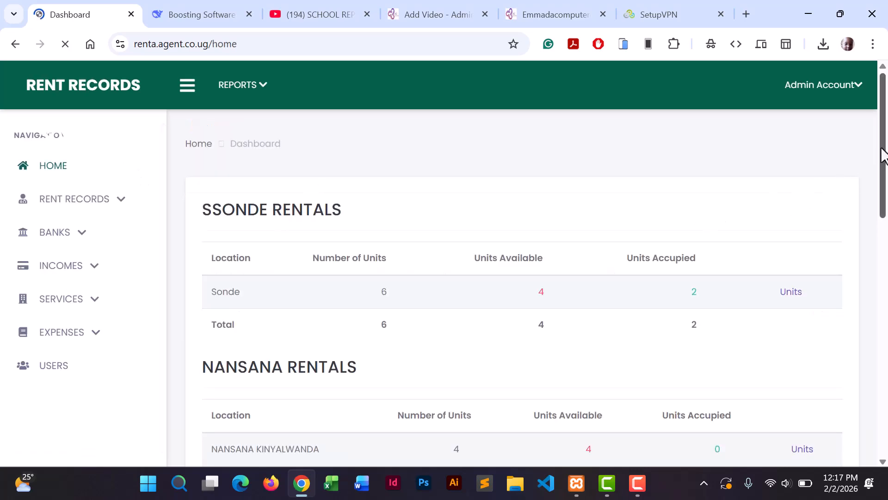
Show the REPORTS menu listing defaulters, payments, tenants, expenses and bank deposit reports.
mouse_move(883, 161)
mouse_down()
mouse_move(869, 425)
mouse_move(884, 143)
mouse_up()
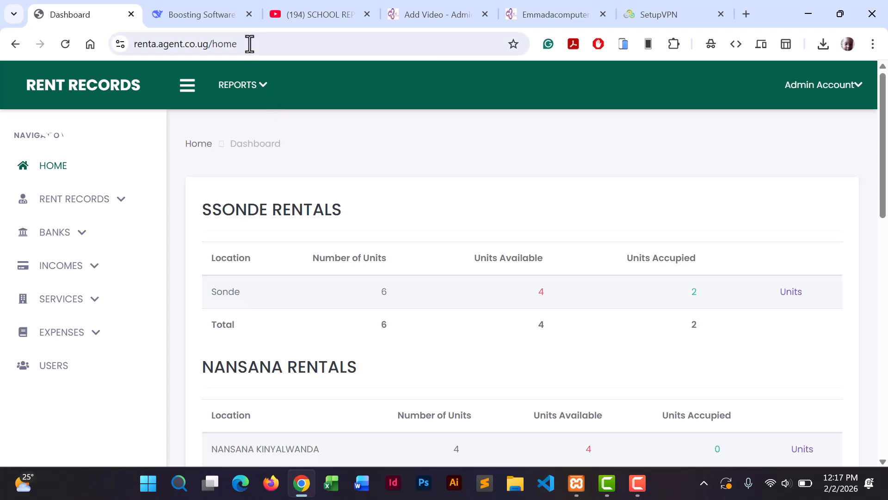
click(268, 95)
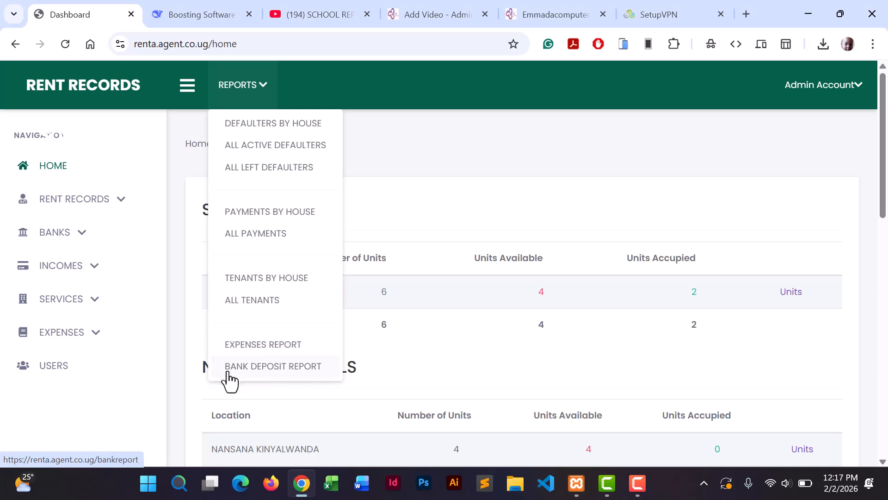
View the All Active Defaulters report as of 2026-02-02: 3 entries totalling 12,950,000.
click(267, 152)
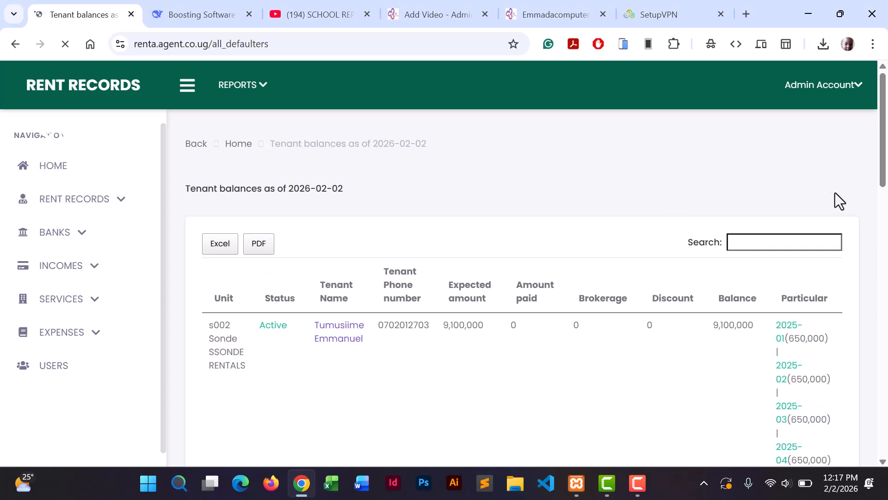
scroll(862, 240, down, 15)
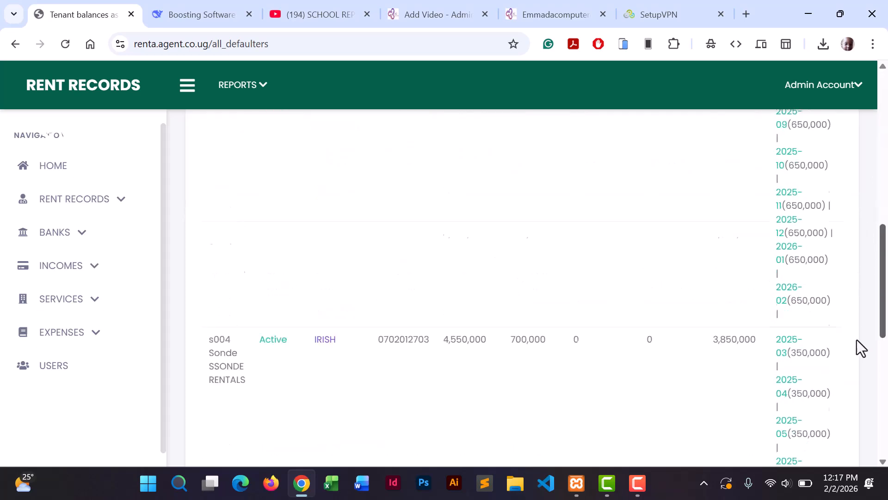
scroll(856, 361, down, 5)
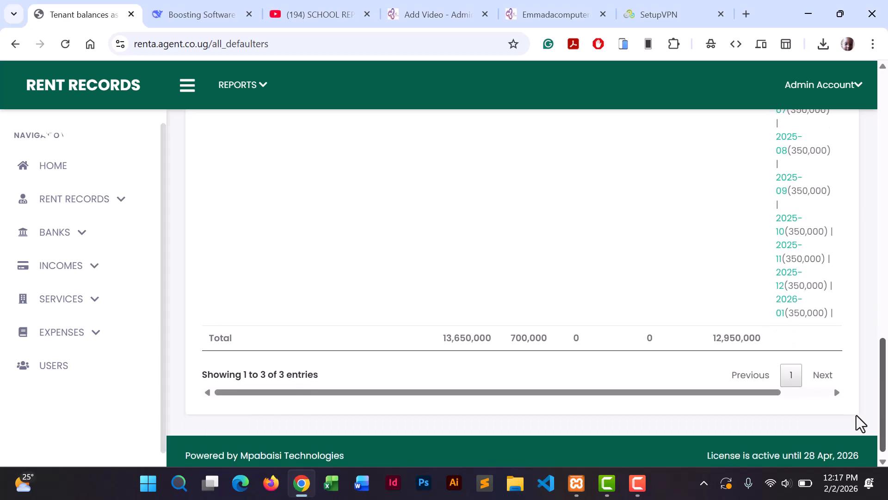
drag(881, 344, 884, 97)
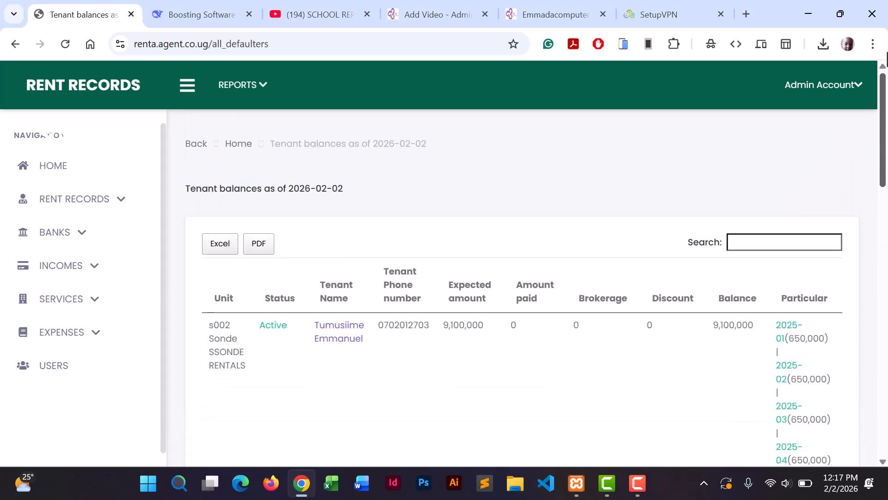
click(638, 483)
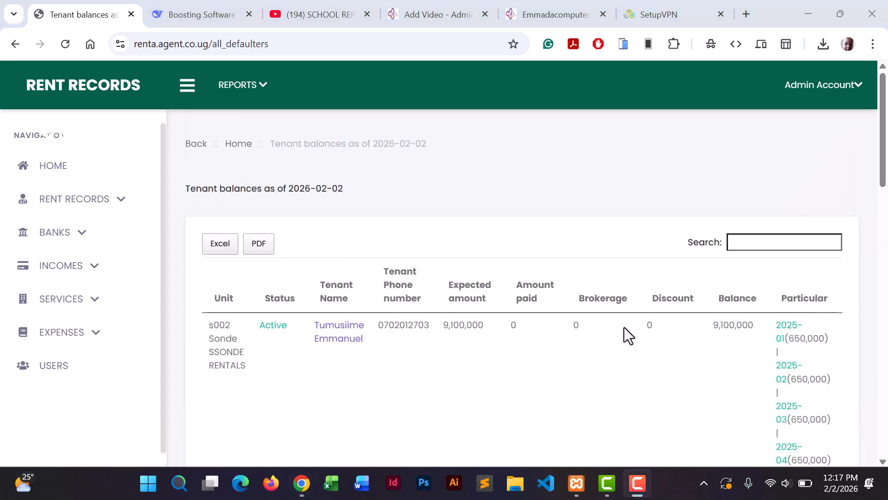